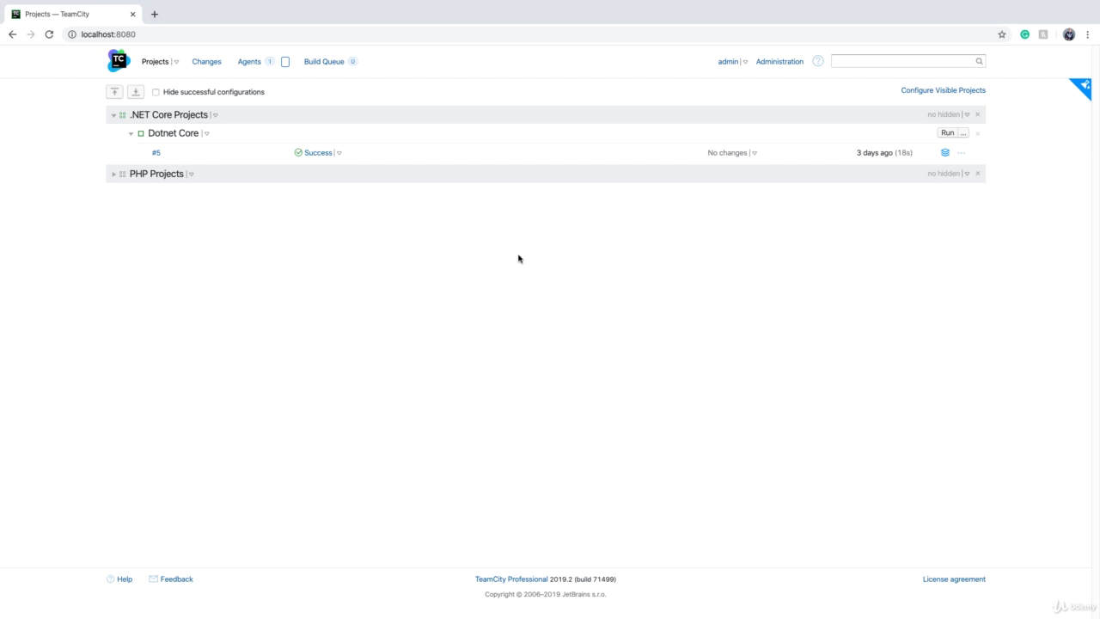
Open GitHub in a new browser tab, go to the ci-cd-demo repository, and dismiss the package publishing notice
key(ctrl+t)
text(gith)
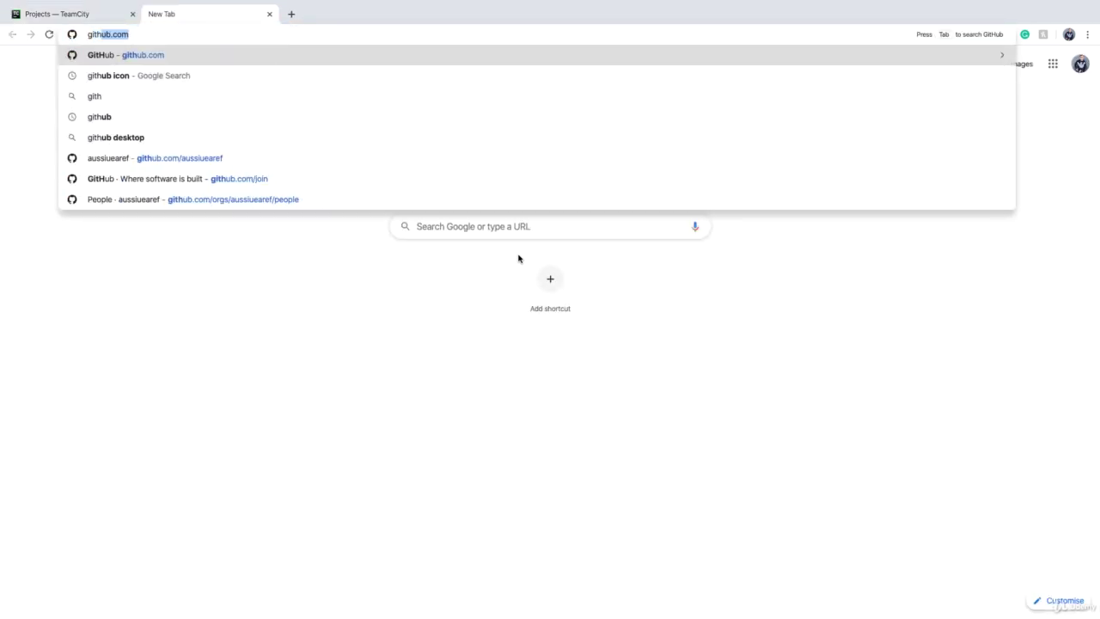
key(Return)
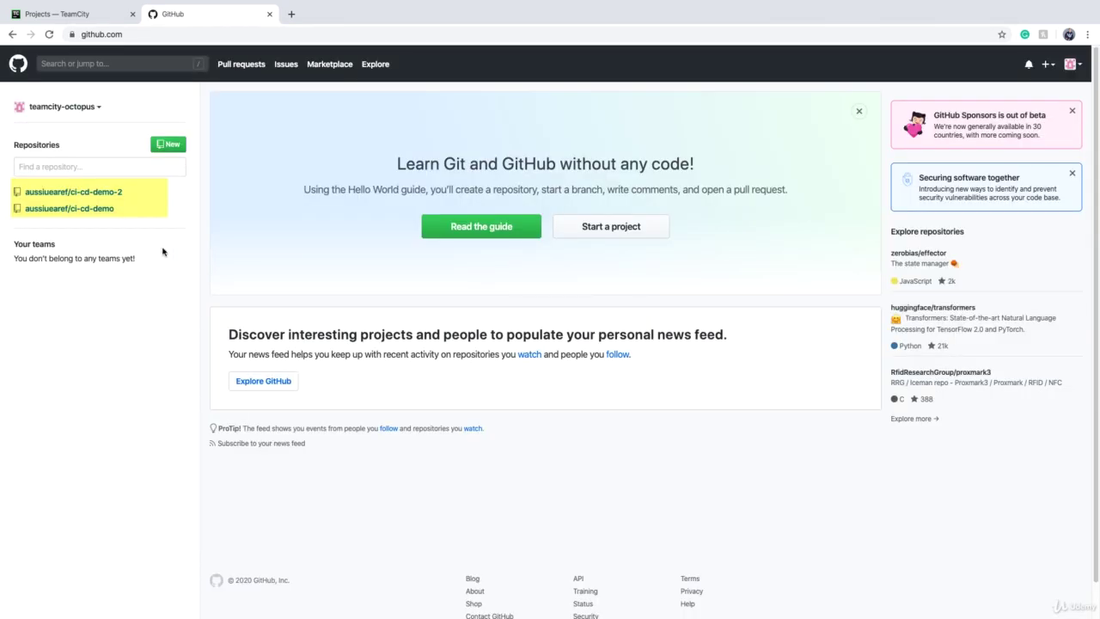
click(67, 209)
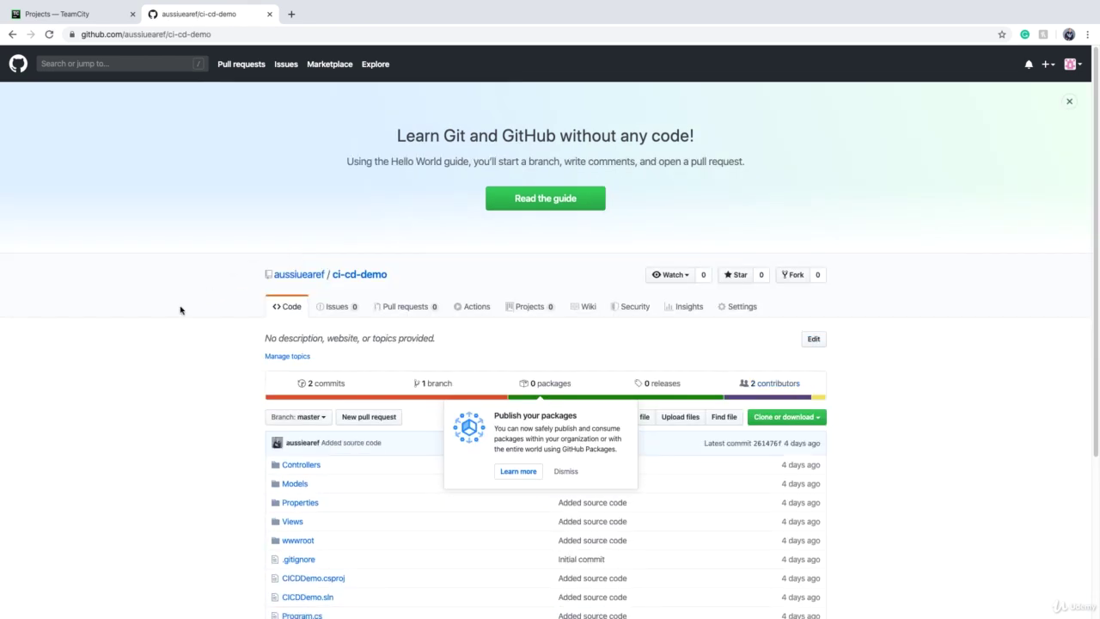
scroll(181, 309, down, 2)
click(566, 388)
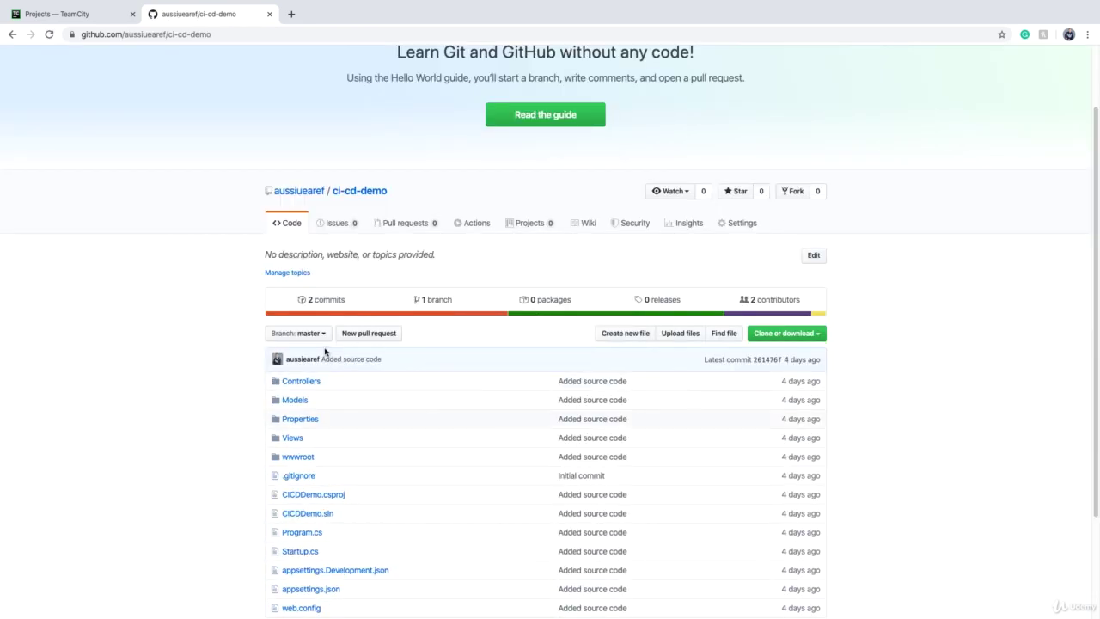
Create a branch named rc from master in the ci-cd-demo repository and check the branch list
click(310, 339)
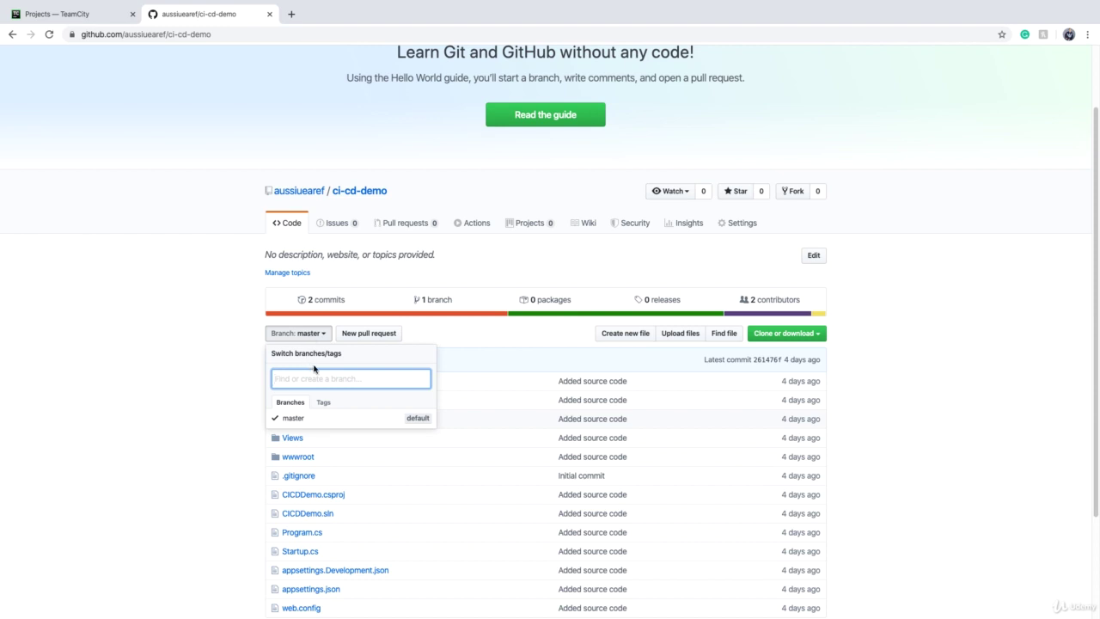
text(develop)
key(super+a)
text(r)
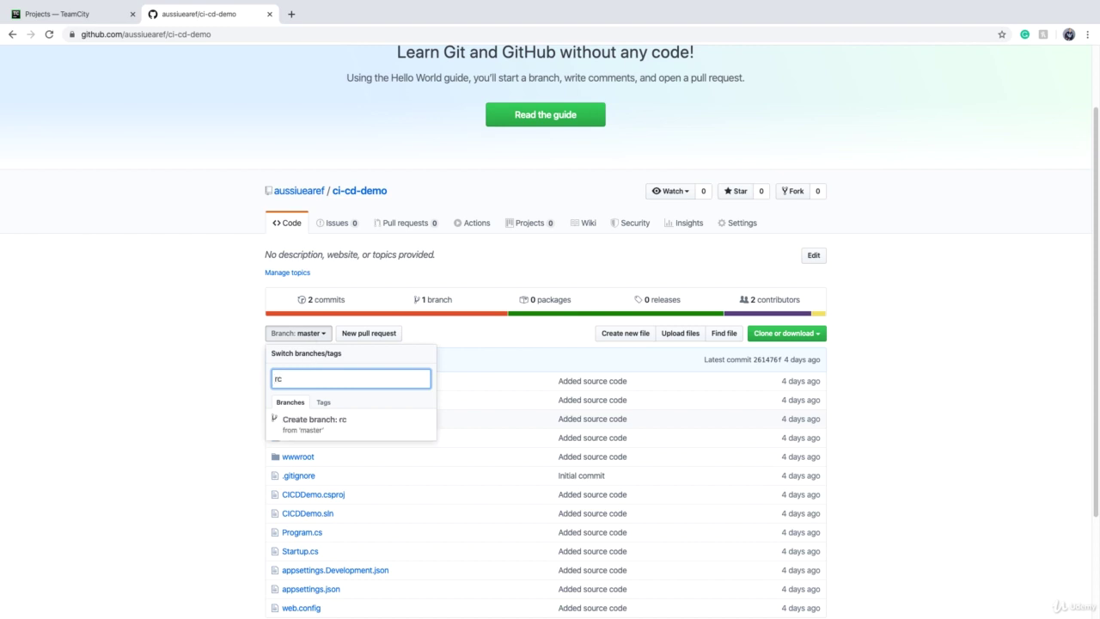
key(Return)
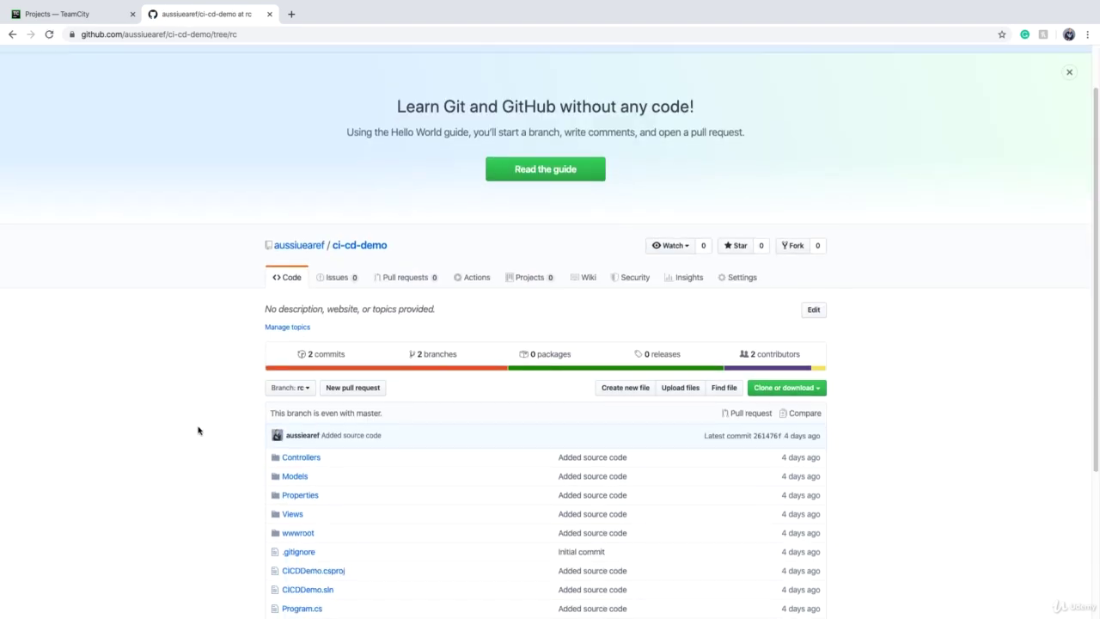
click(302, 391)
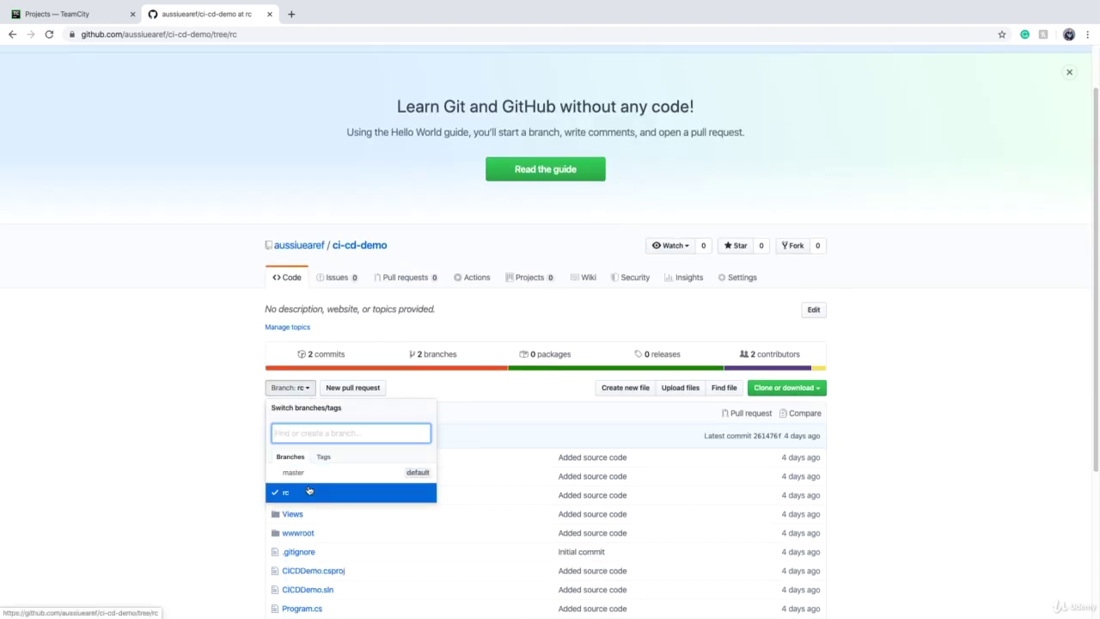
click(176, 392)
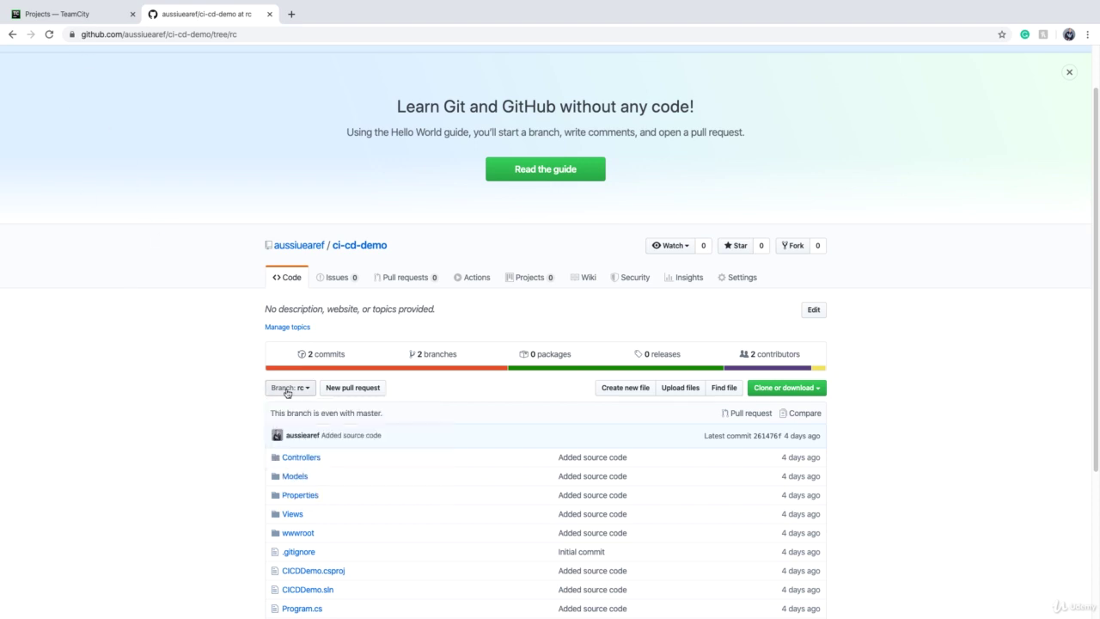
click(300, 391)
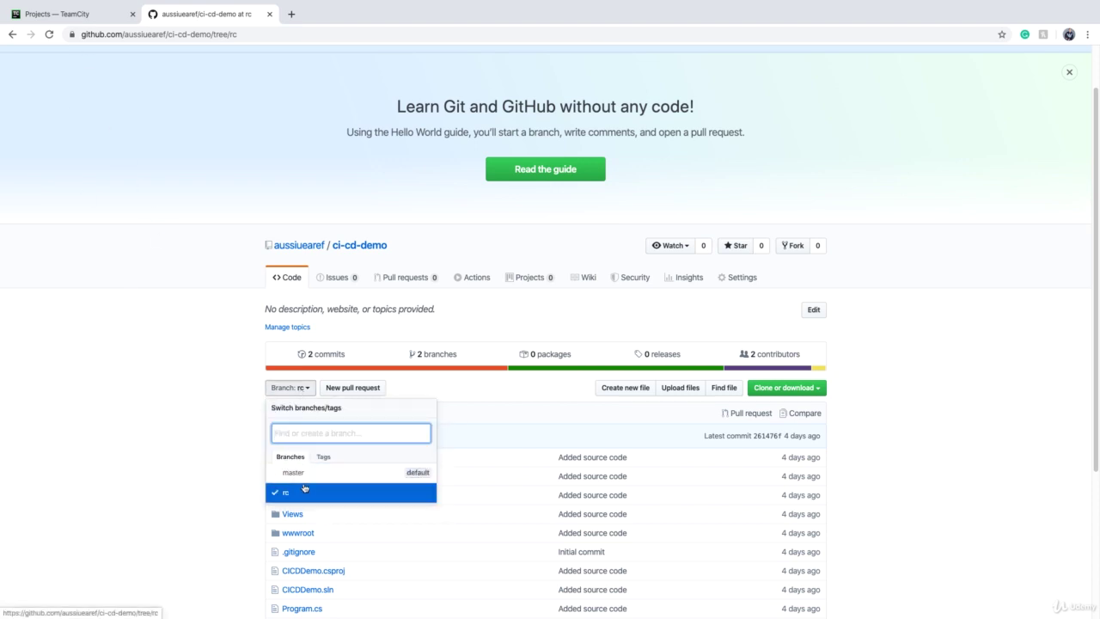
click(192, 290)
Switch back to TeamCity and open the Dotnet Core Source VCS root of the Dotnet Core build configuration for editing
click(71, 14)
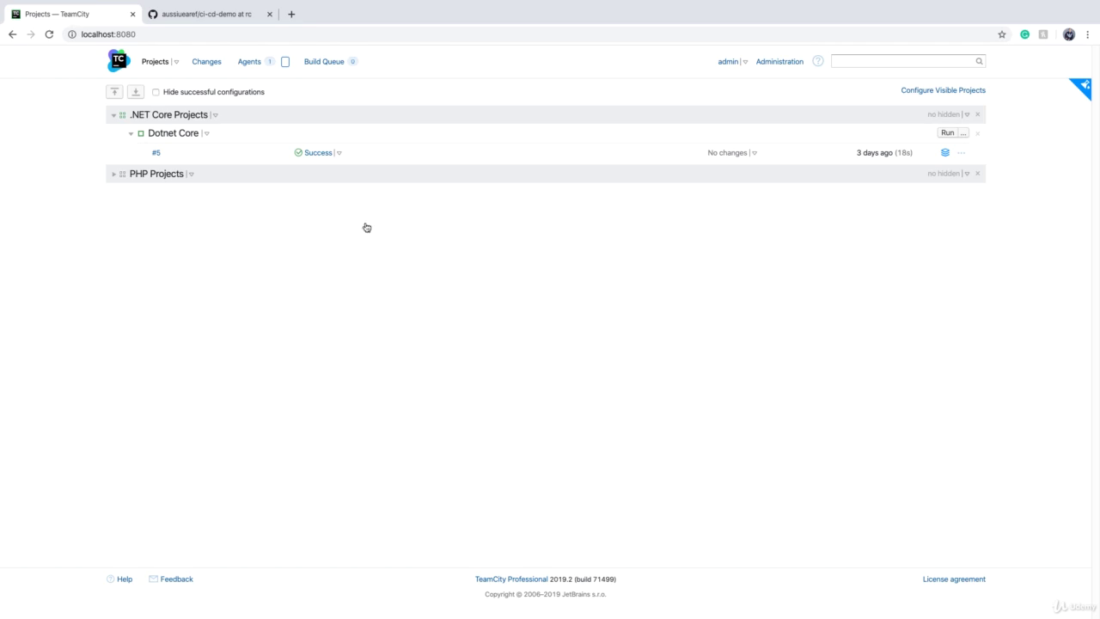
click(176, 139)
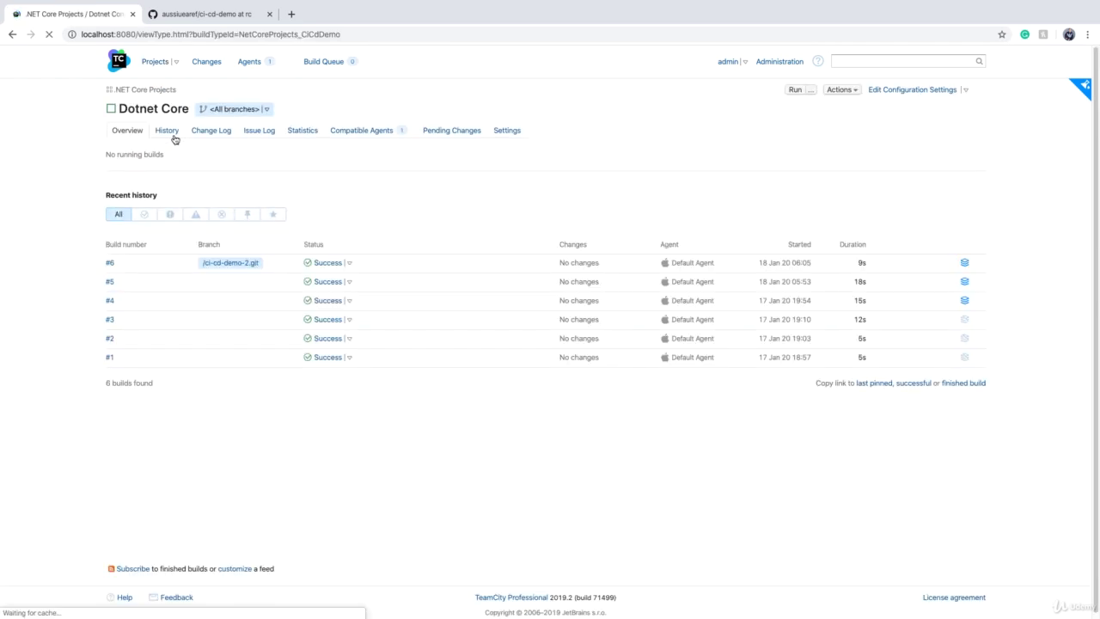
click(911, 91)
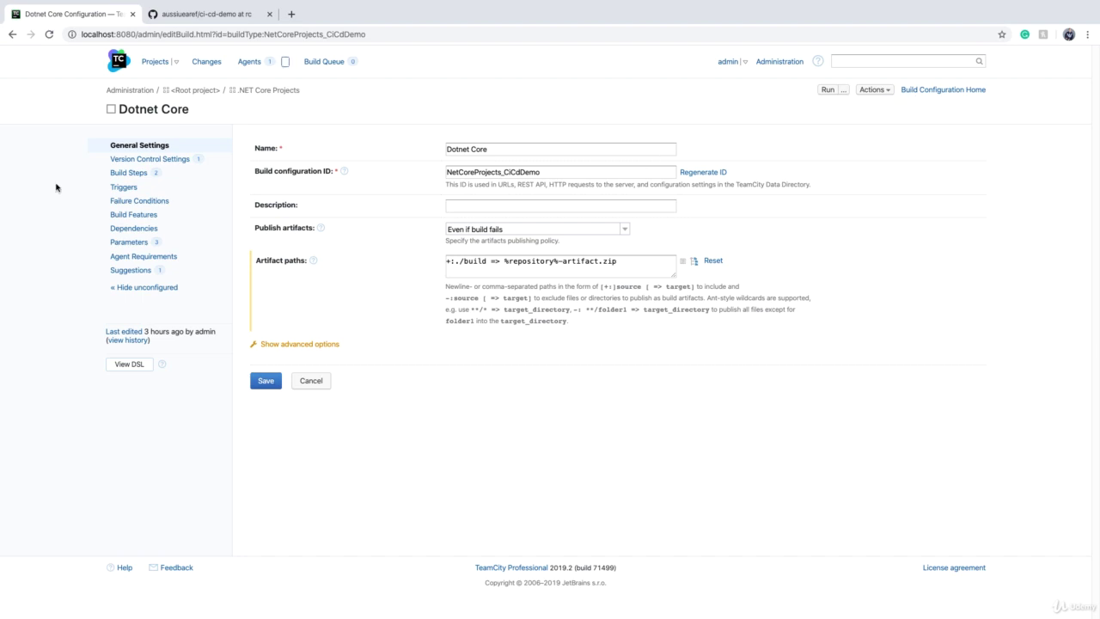
click(127, 161)
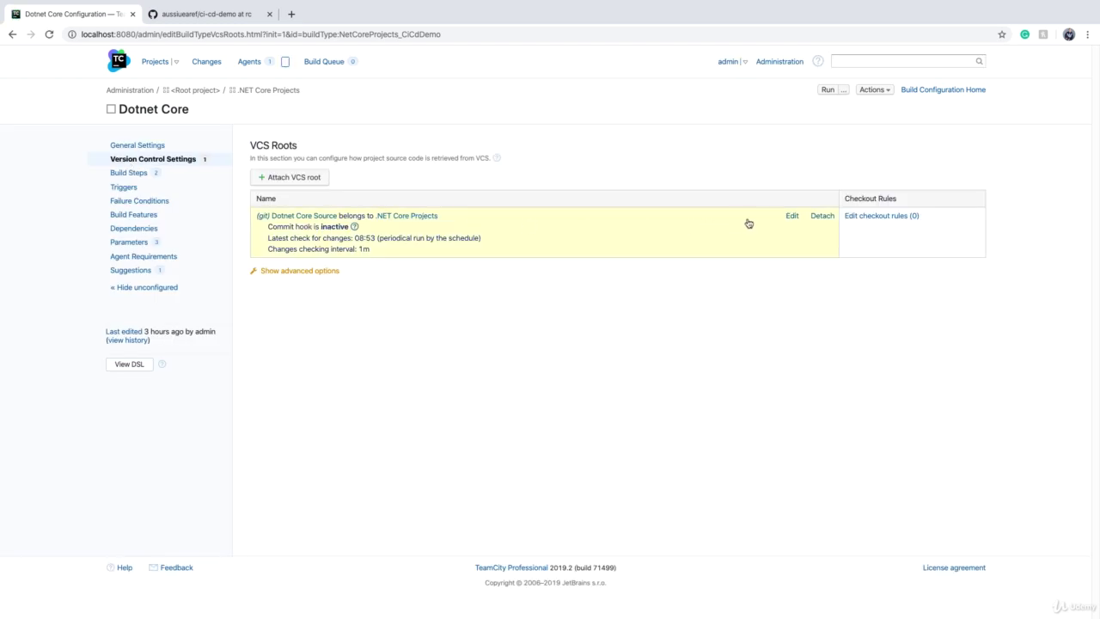
click(792, 217)
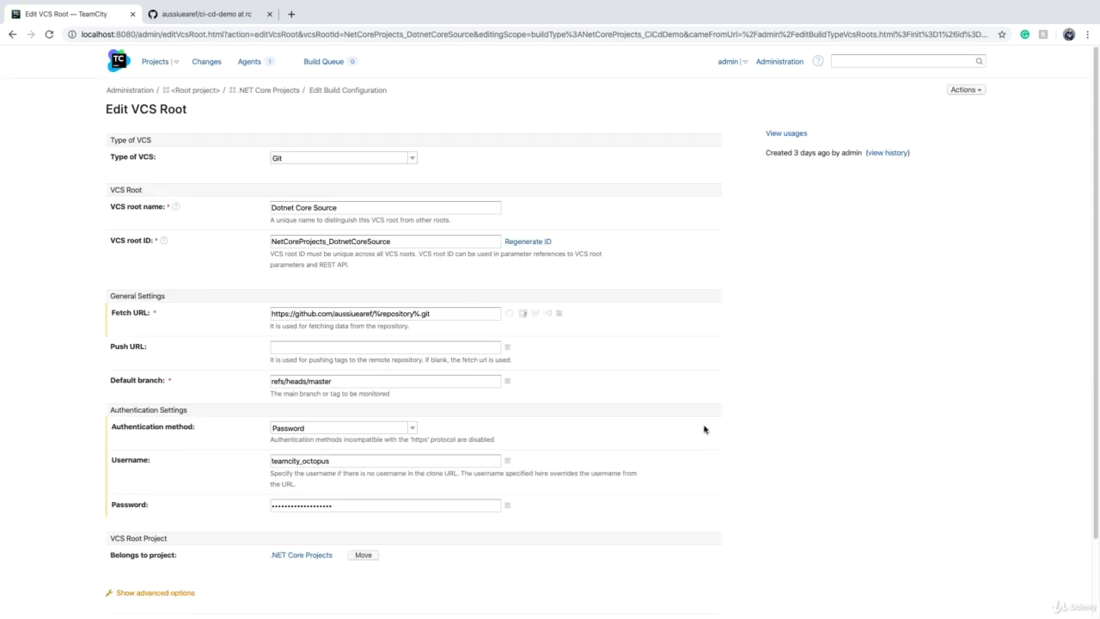
Set the VCS root's default branch to refs/heads/%branch% and save the VCS root
scroll(704, 428, down, 1)
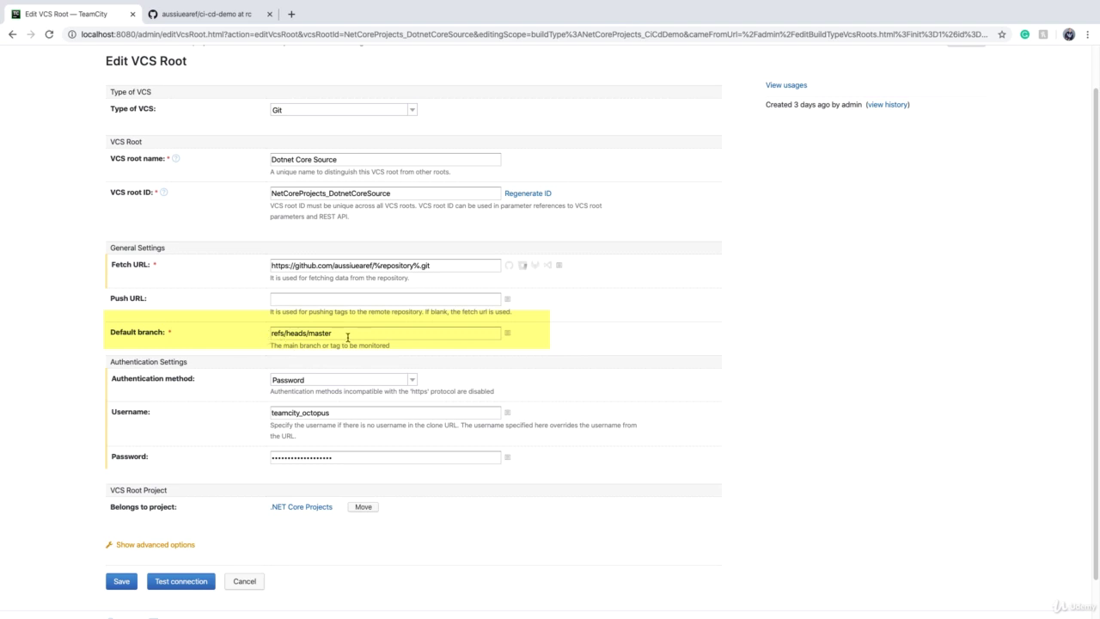
drag(308, 335, 368, 335)
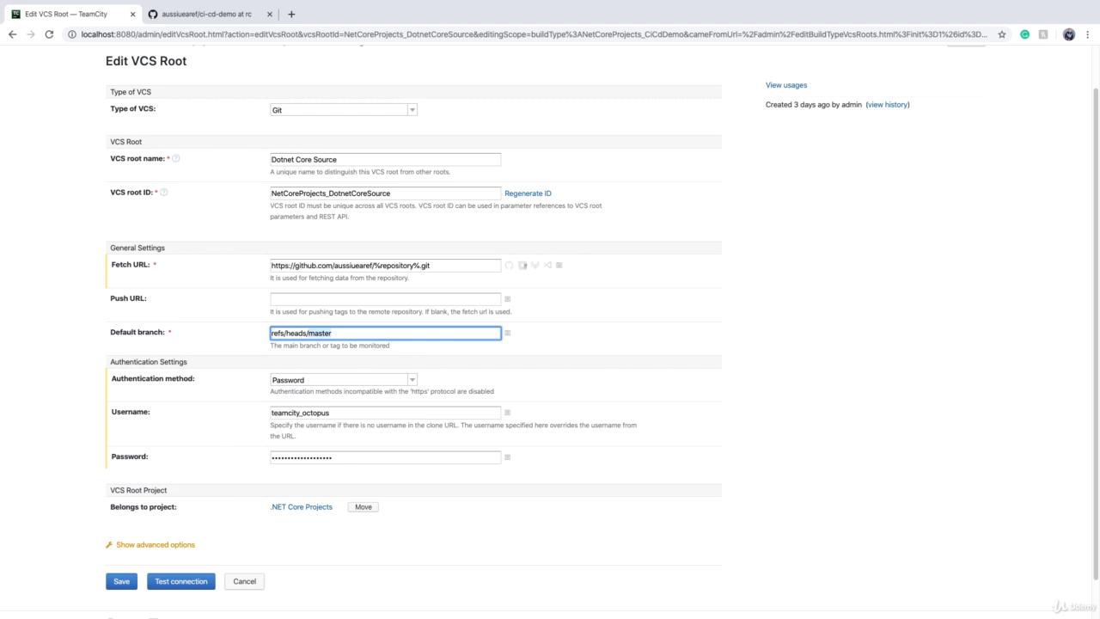
text(%bnr)
key(BackSpace)
key(BackSpace)
text(ranch%)
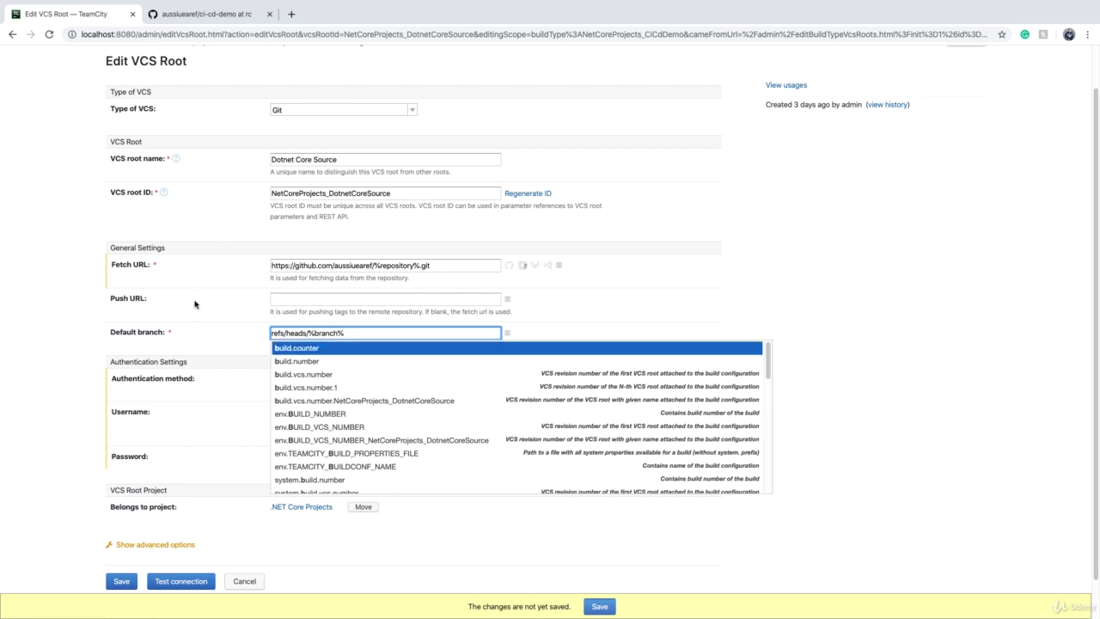
click(30, 285)
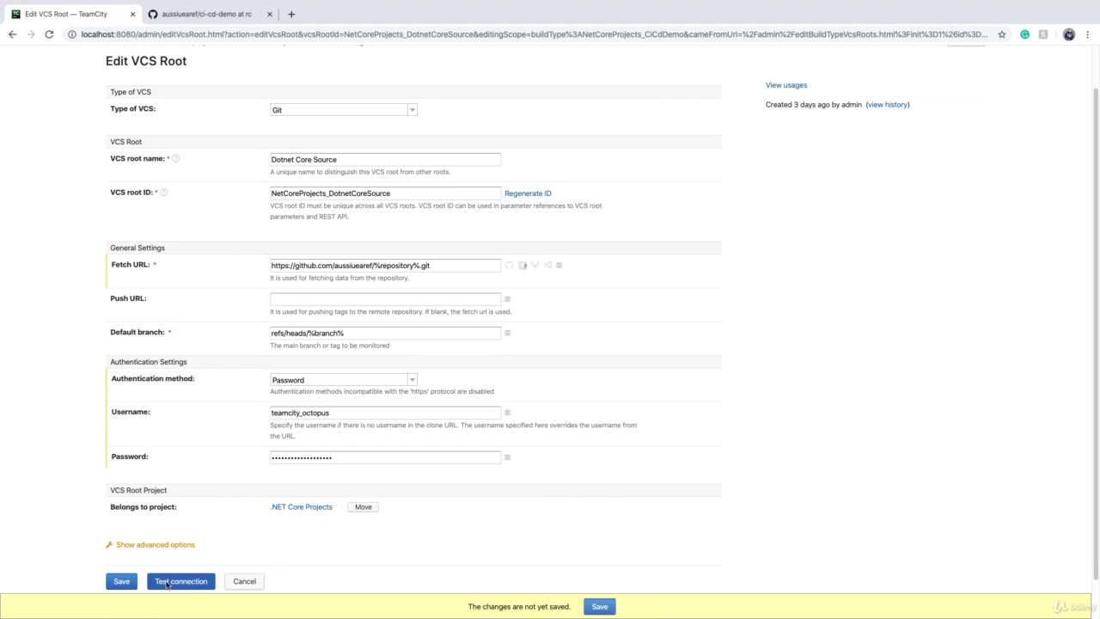
click(120, 581)
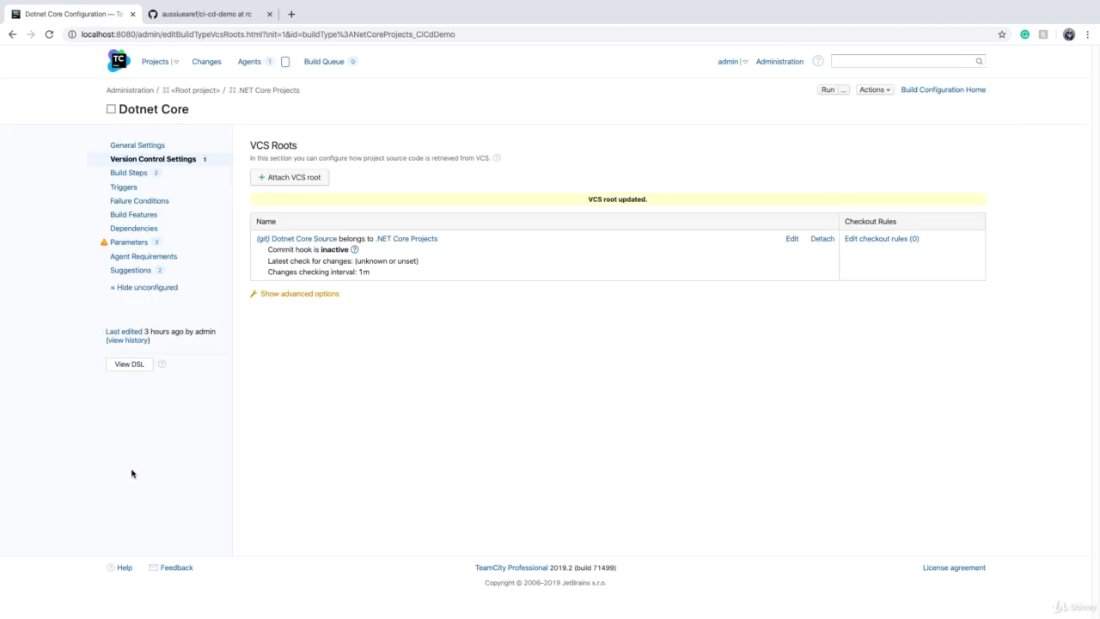
Set the value of the Dotnet Core configuration parameter branch to master and save it
click(137, 243)
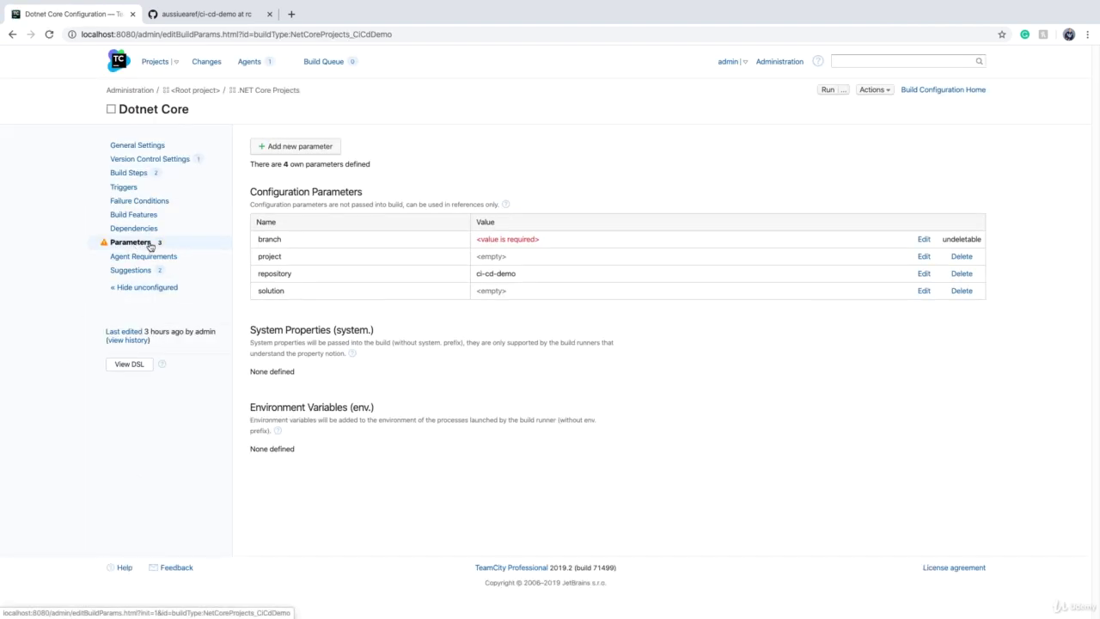
click(503, 244)
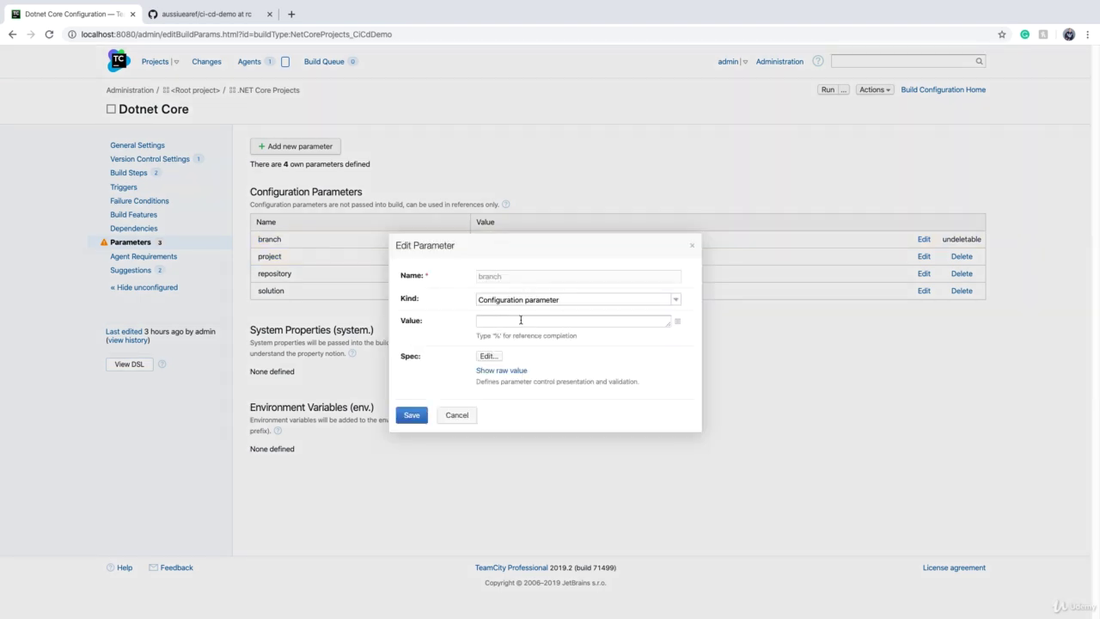
click(522, 324)
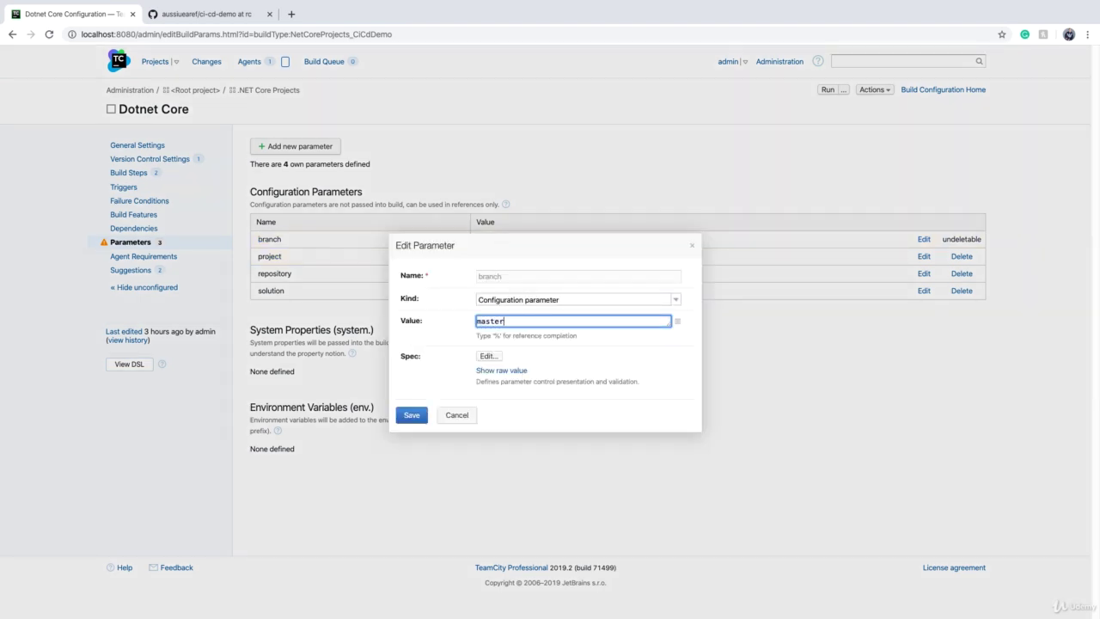
text(master)
click(417, 413)
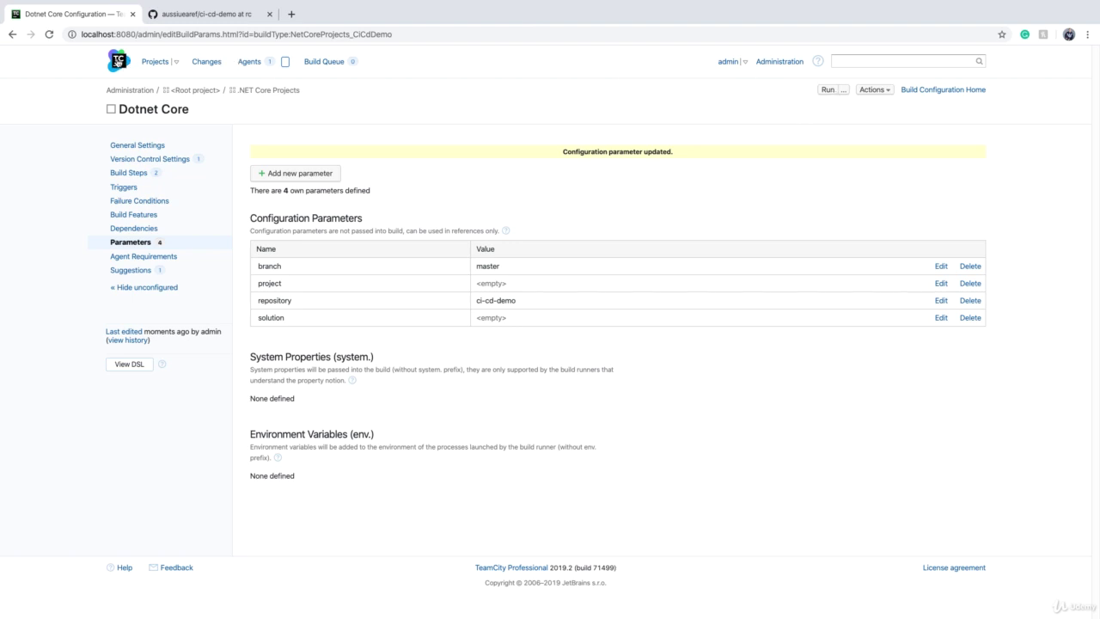
click(120, 62)
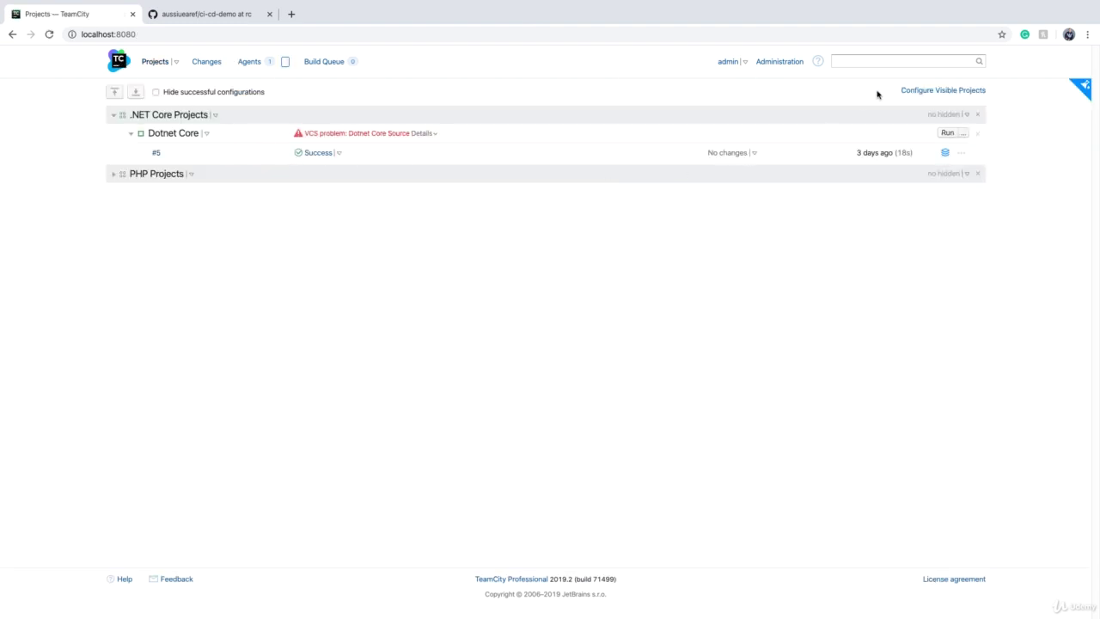
click(164, 135)
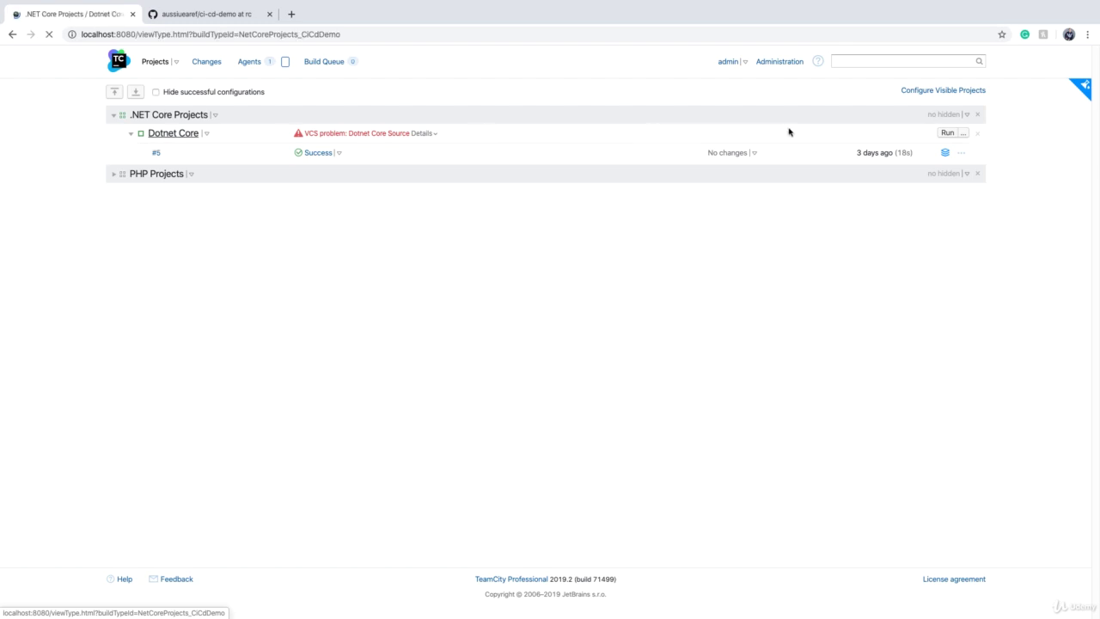
click(898, 90)
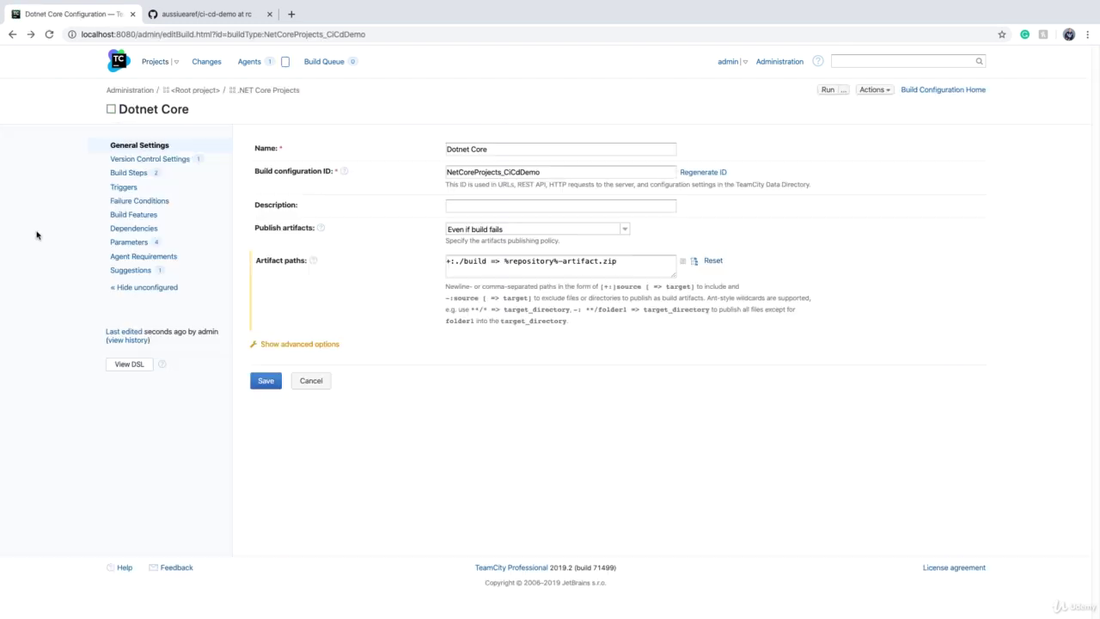
click(125, 243)
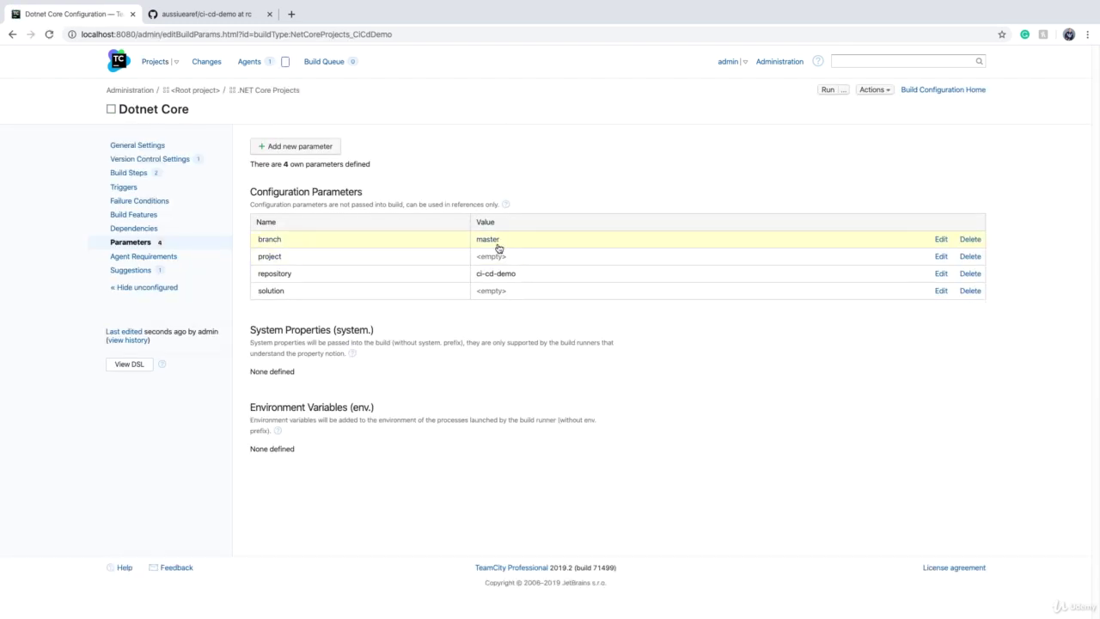
click(940, 239)
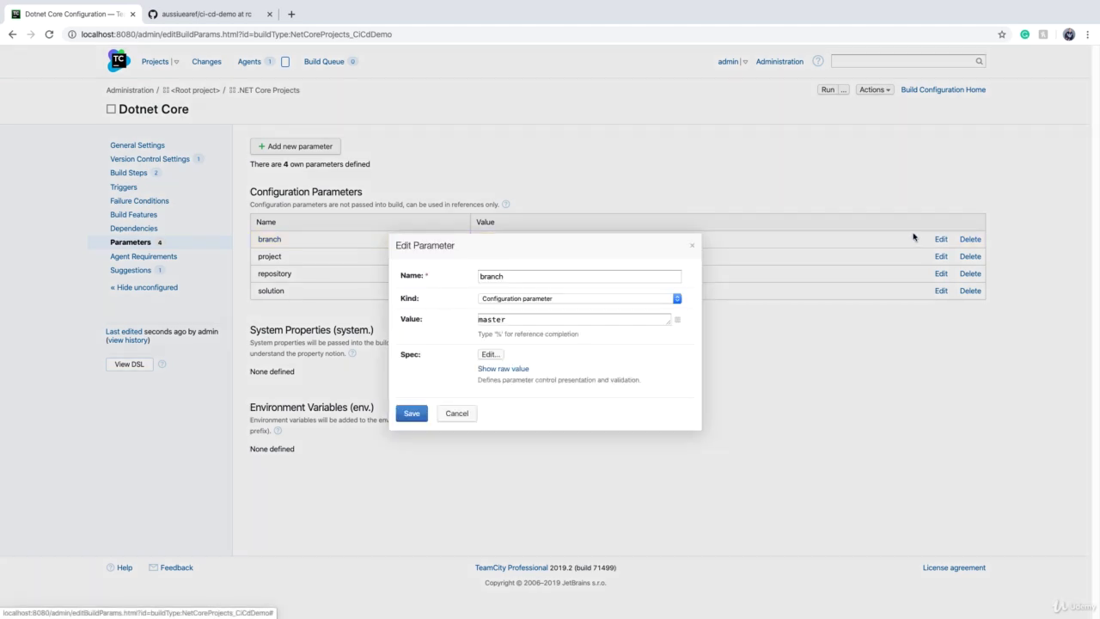
click(487, 355)
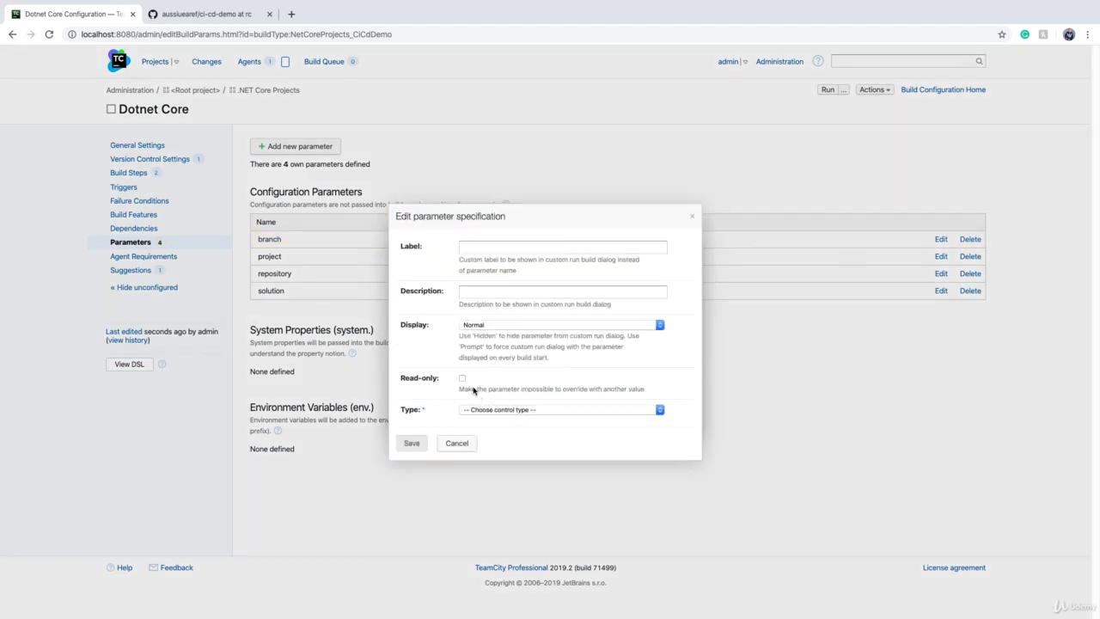
click(573, 410)
click(573, 410)
click(531, 326)
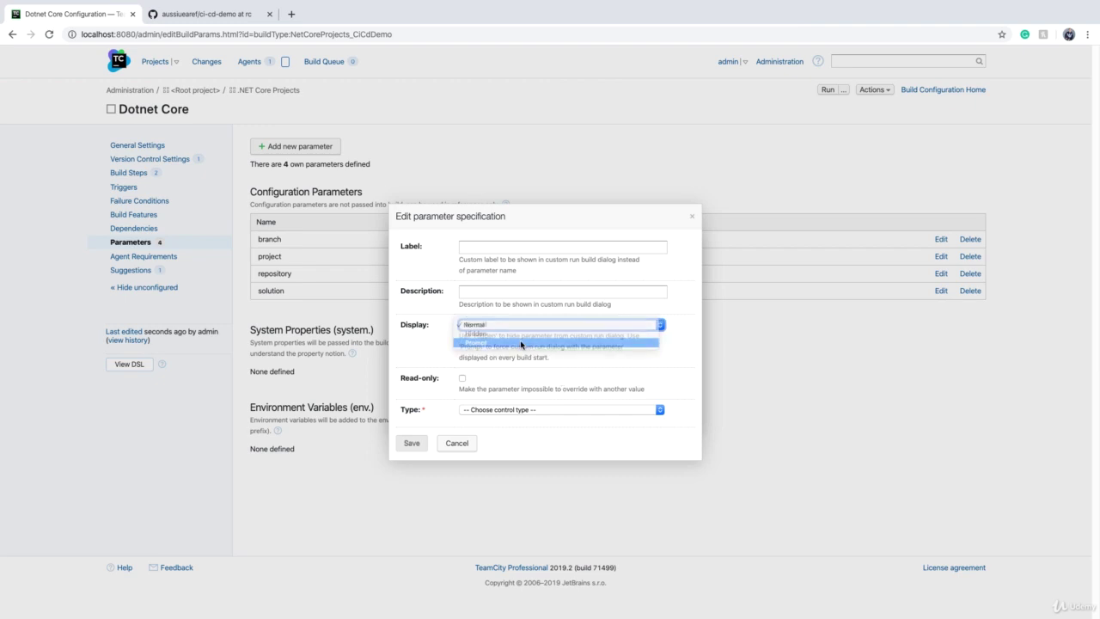
click(521, 342)
click(456, 444)
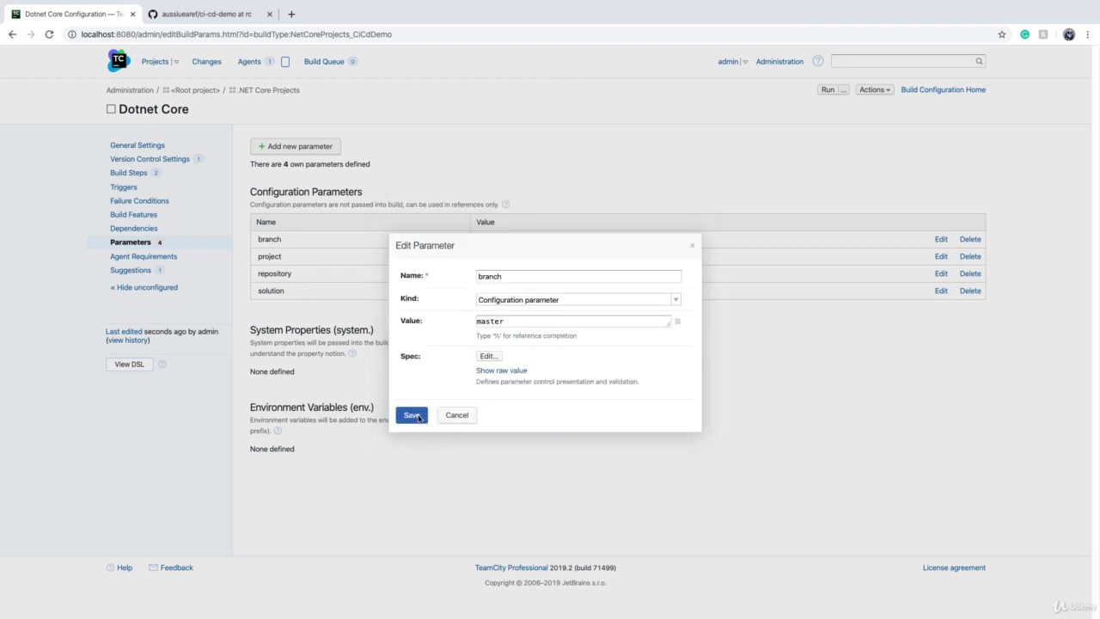
click(457, 415)
Start a custom run of the Dotnet Core build configuration and set its branch parameter to rc
click(126, 64)
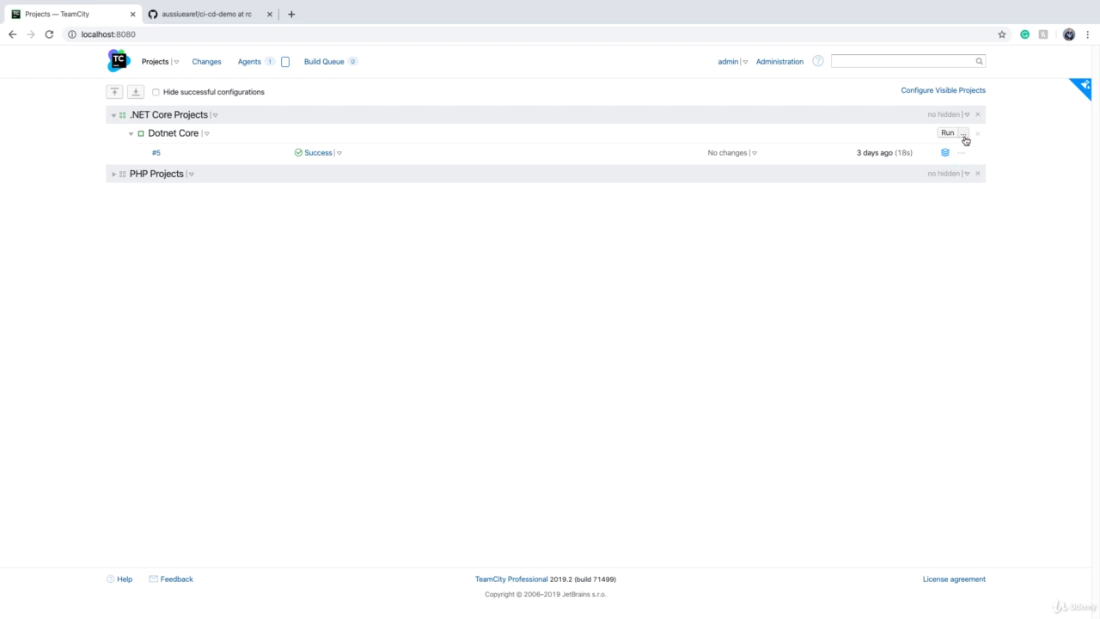
click(963, 134)
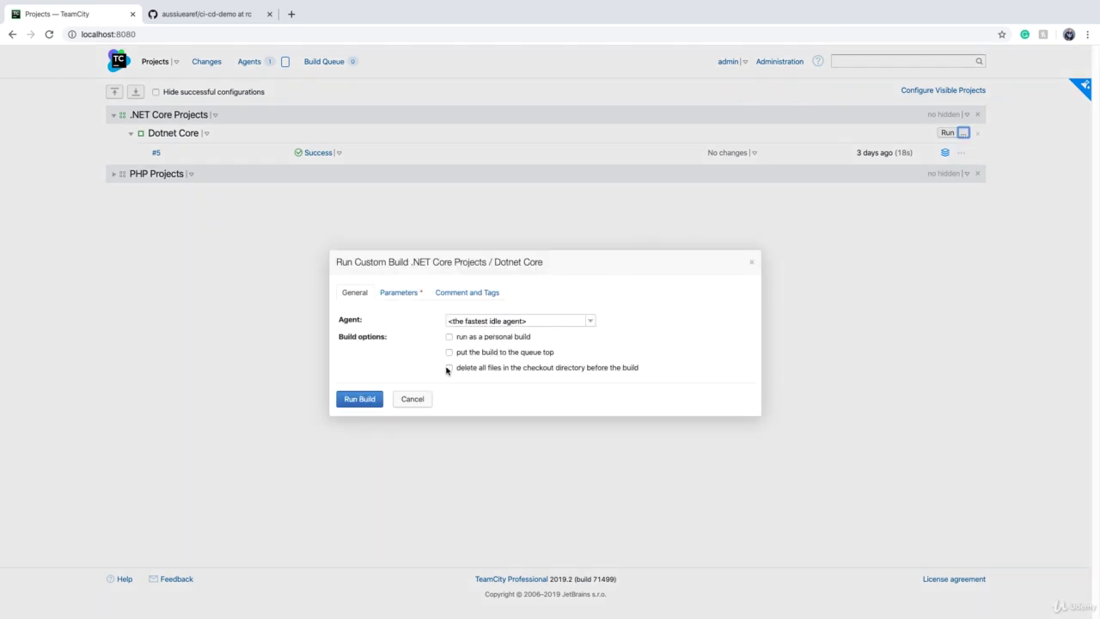
click(397, 294)
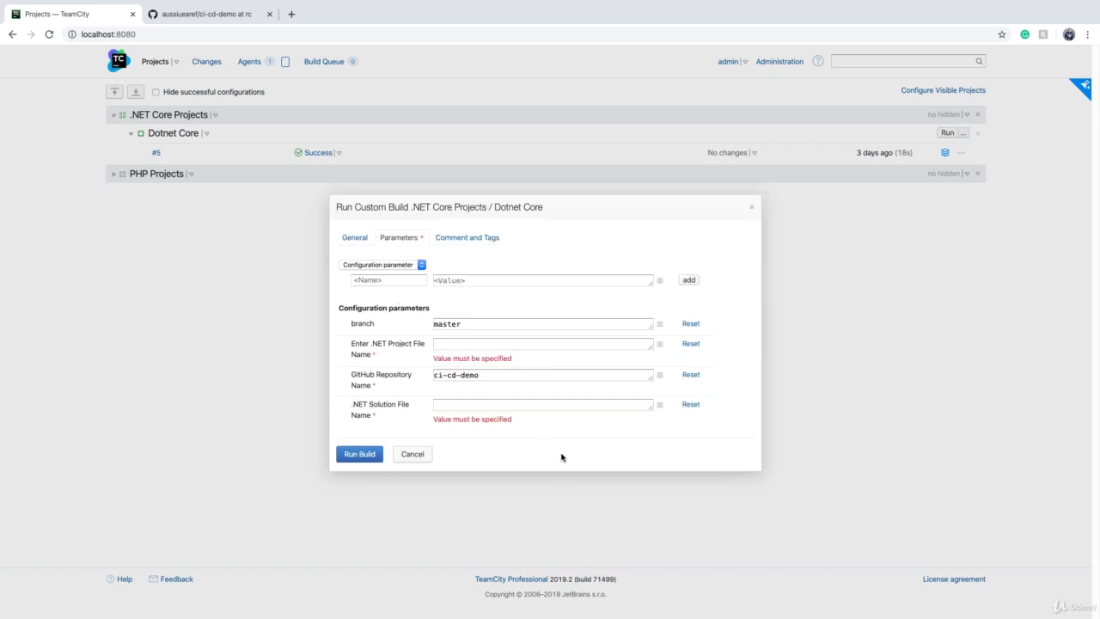
double_click(508, 323)
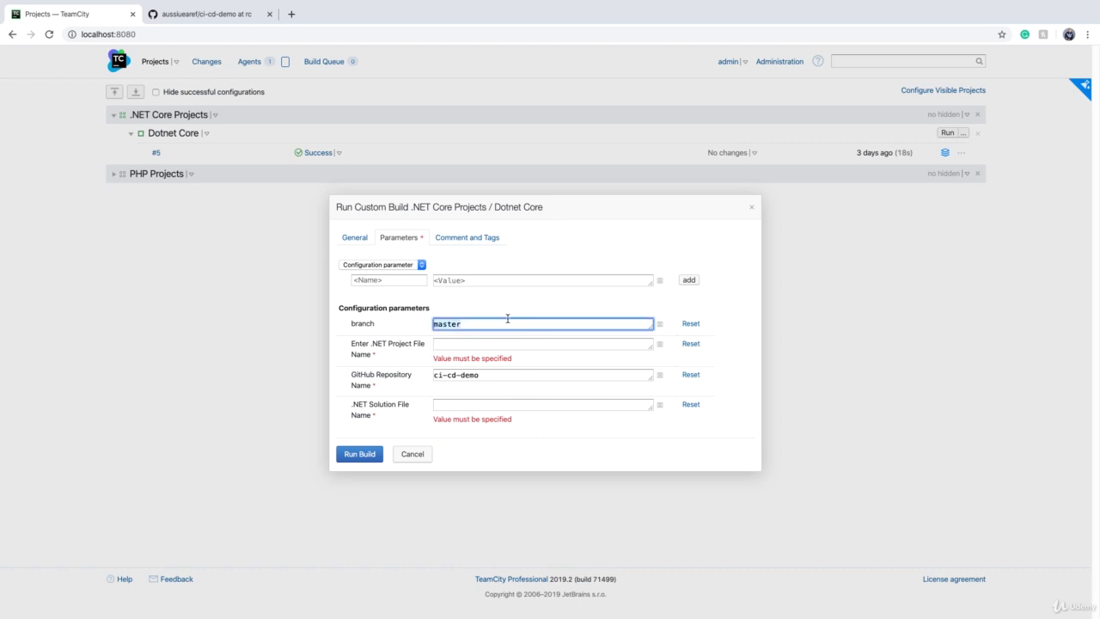
text(rc)
Copy the file name CICDDemo.csproj from the rc branch on GitHub into the custom build's .NET Project File Name parameter
click(464, 348)
click(208, 5)
scroll(437, 501, down, 5)
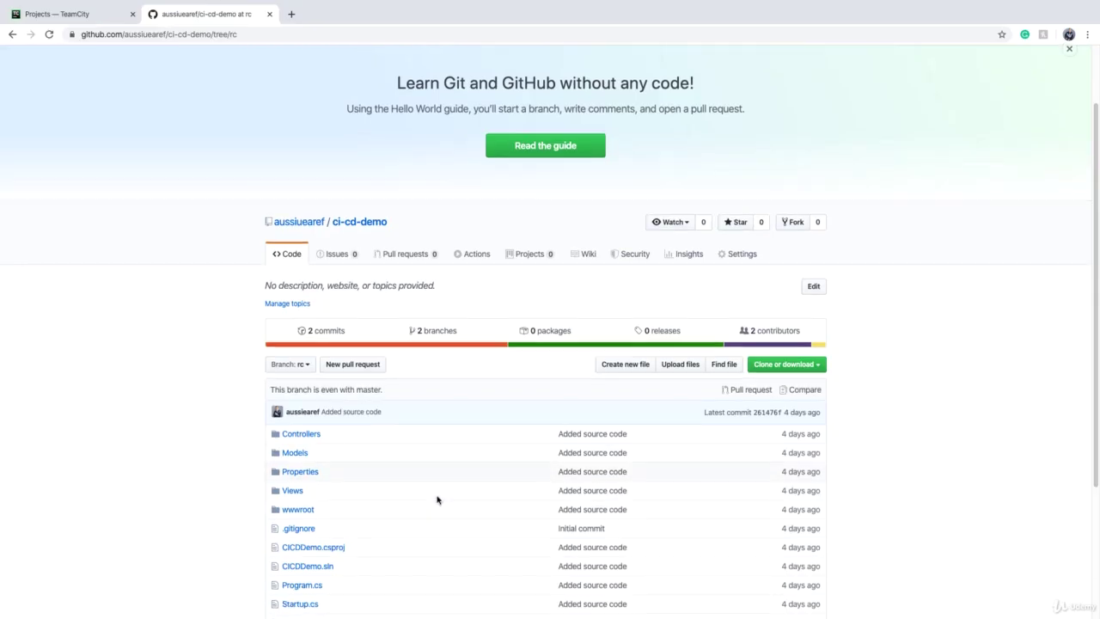
drag(364, 366, 281, 361)
key(ctrl+c)
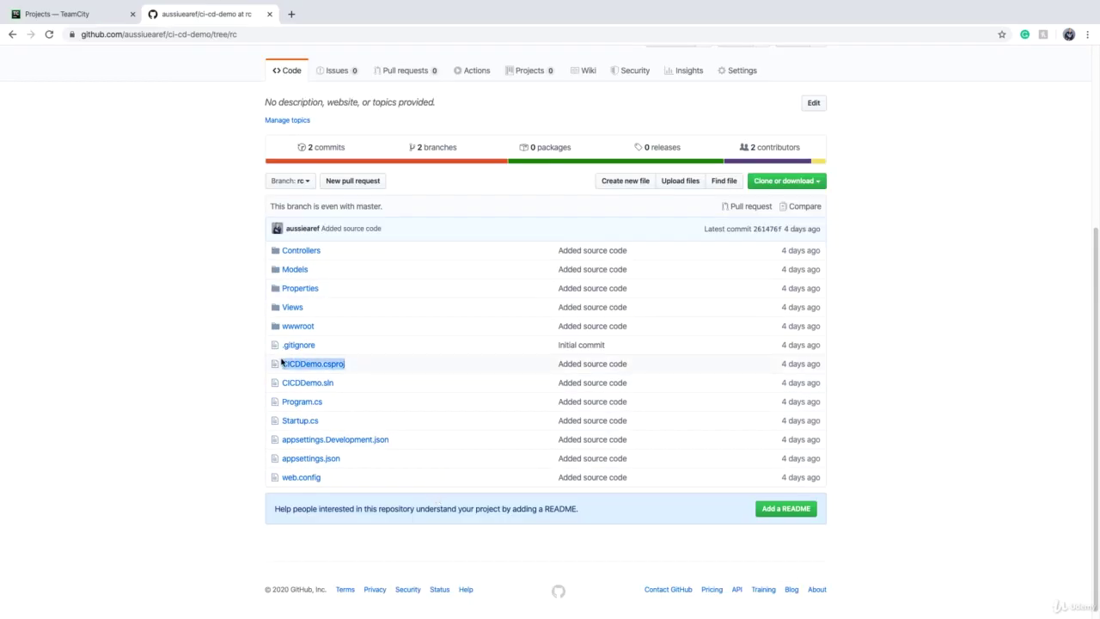
click(36, 8)
key(ctrl+v)
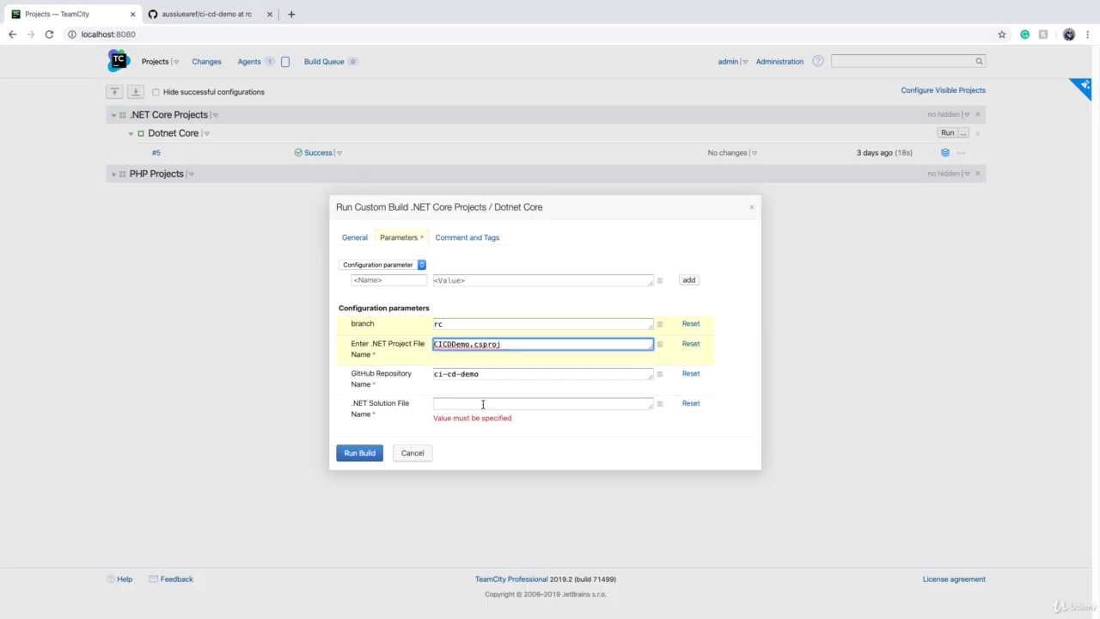
Copy CICDDemo.sln from GitHub into the .NET Solution File Name parameter and run the custom build with the auto-generated branch name
click(181, 17)
drag(344, 384, 282, 385)
key(ctrl+c)
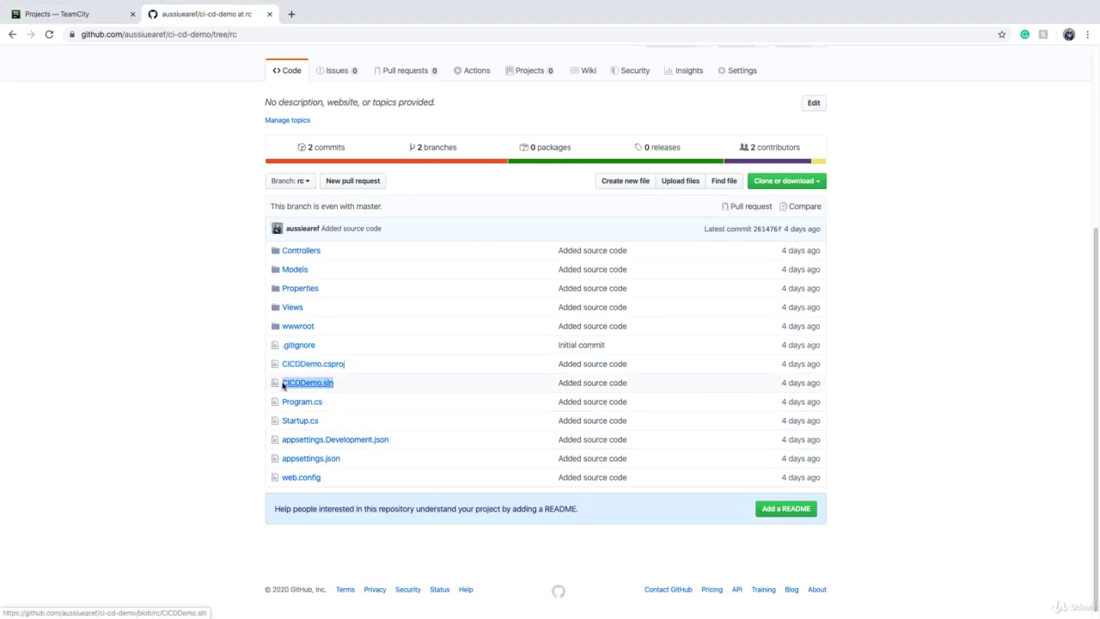
click(68, 14)
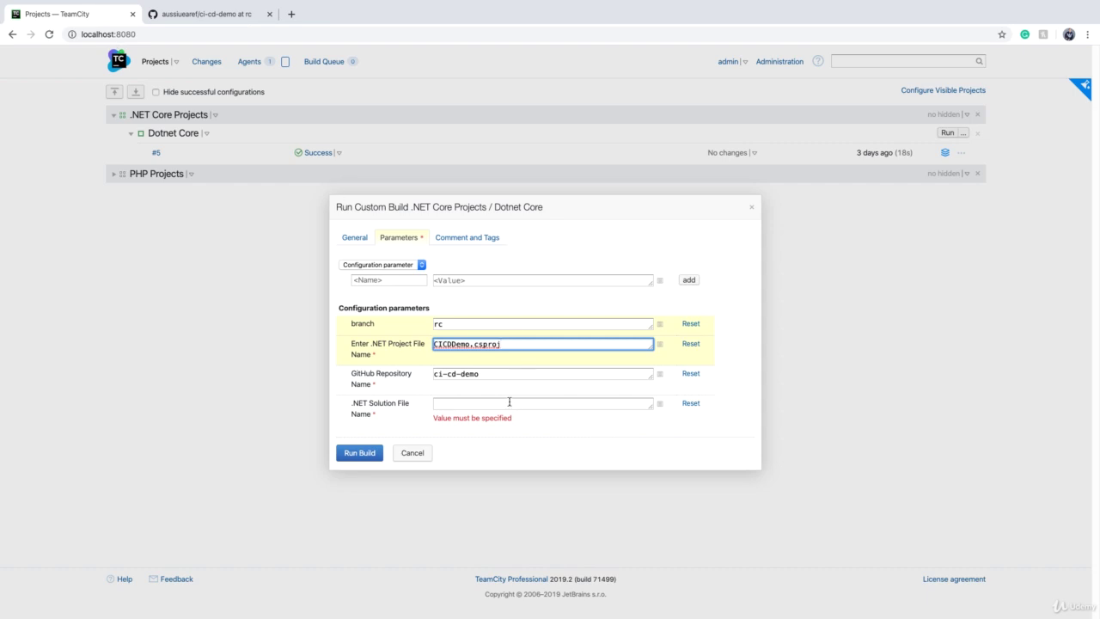
click(510, 402)
key(ctrl+v)
click(370, 453)
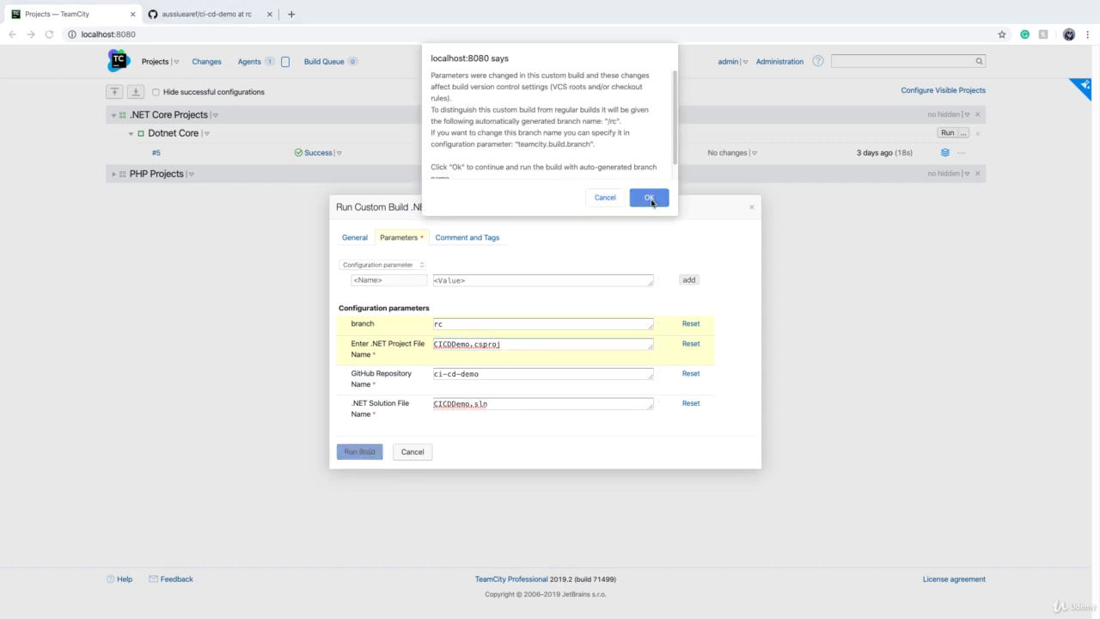
click(649, 199)
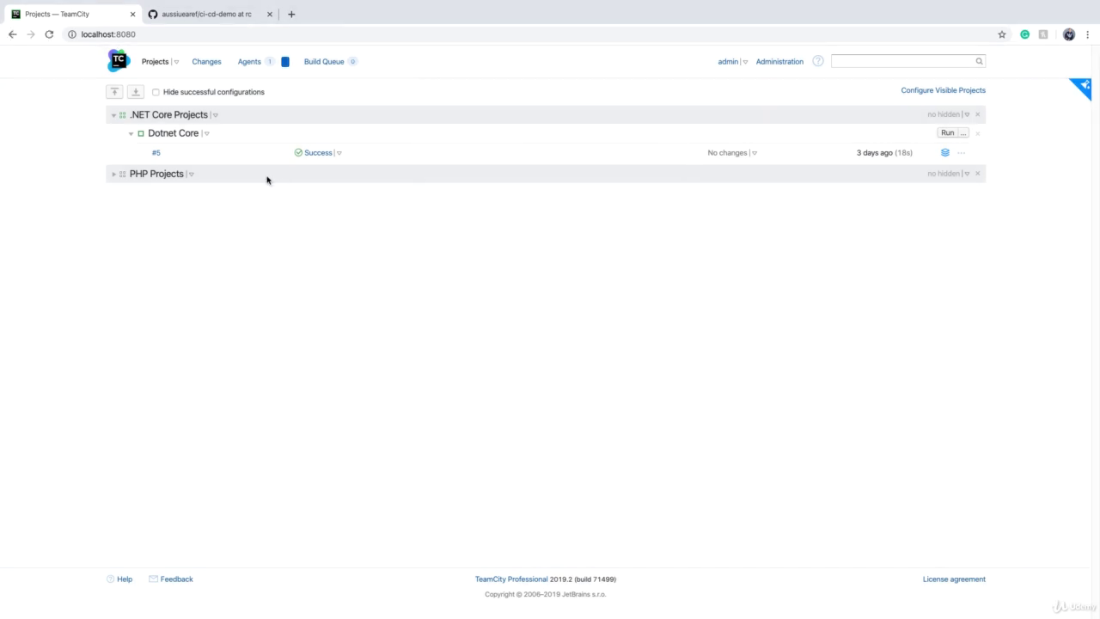
Check the Dotnet Core build results per branch and look at the artifacts of the /rc and refs/heads/master builds
click(182, 135)
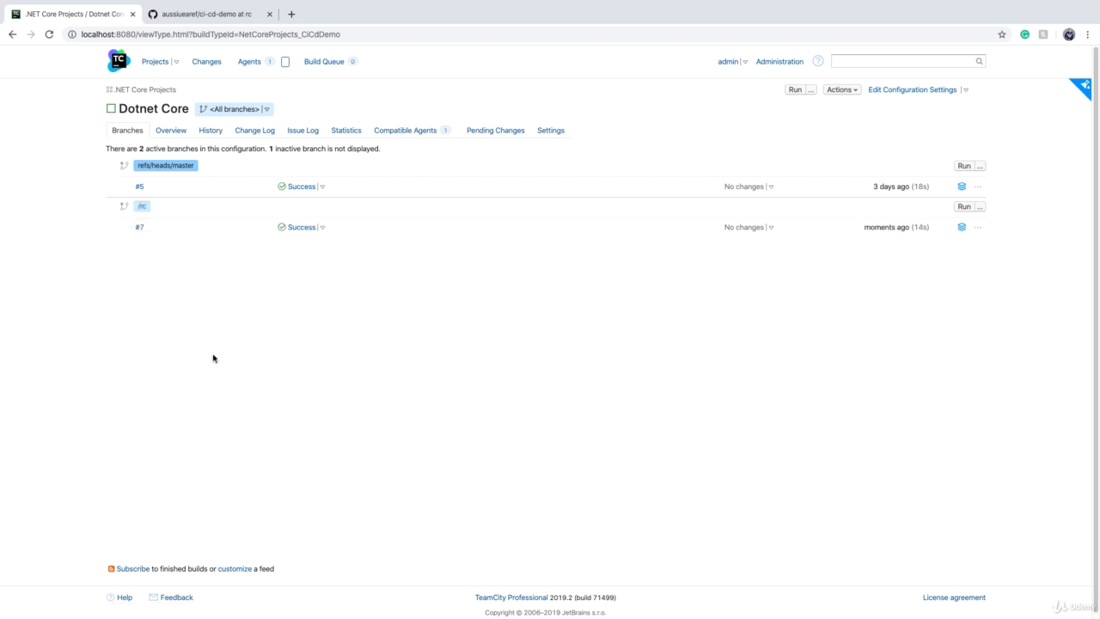
mouse_move(962, 230)
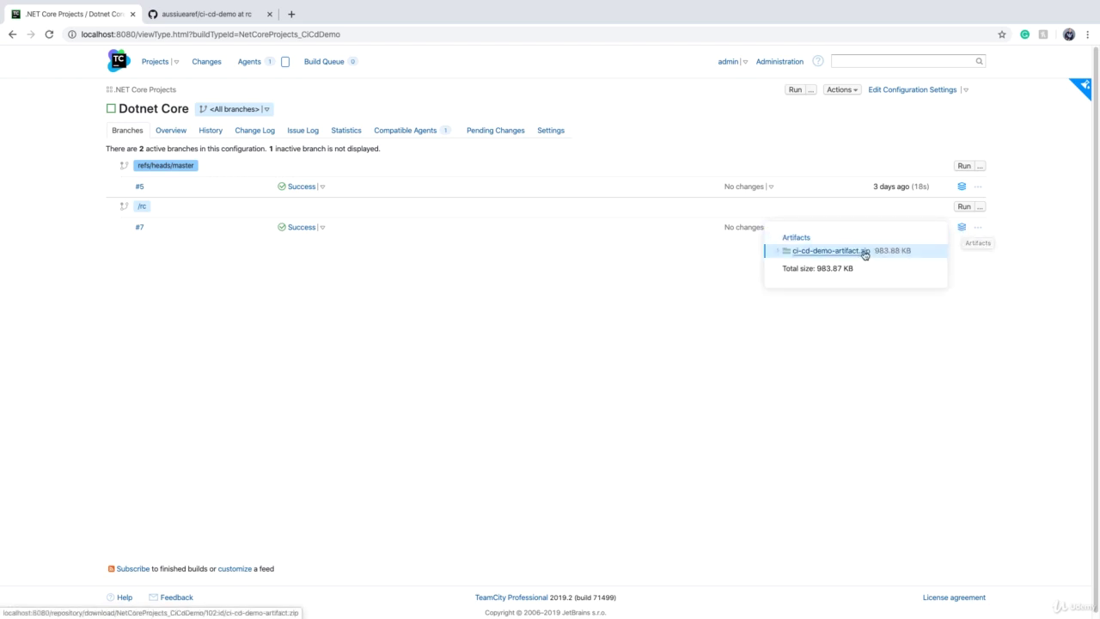
mouse_move(966, 189)
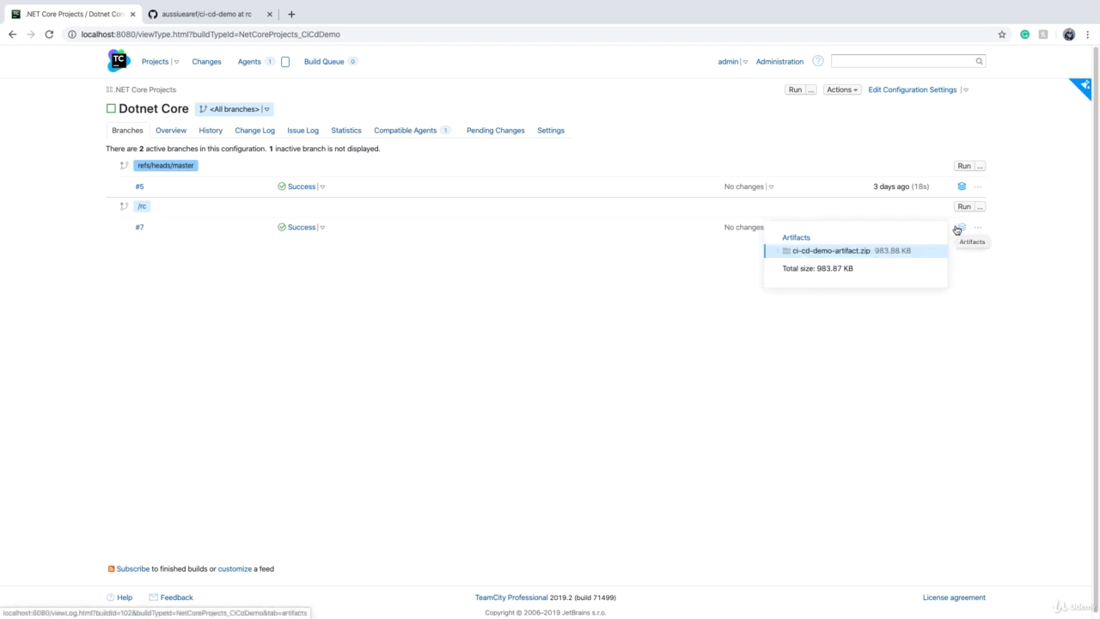
click(113, 62)
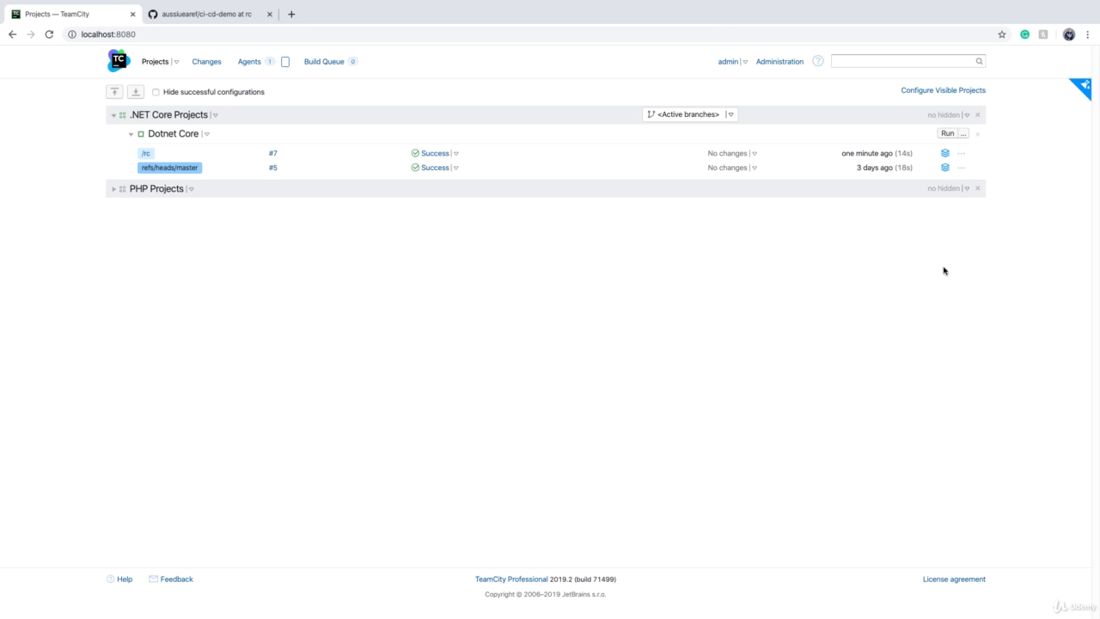
click(160, 135)
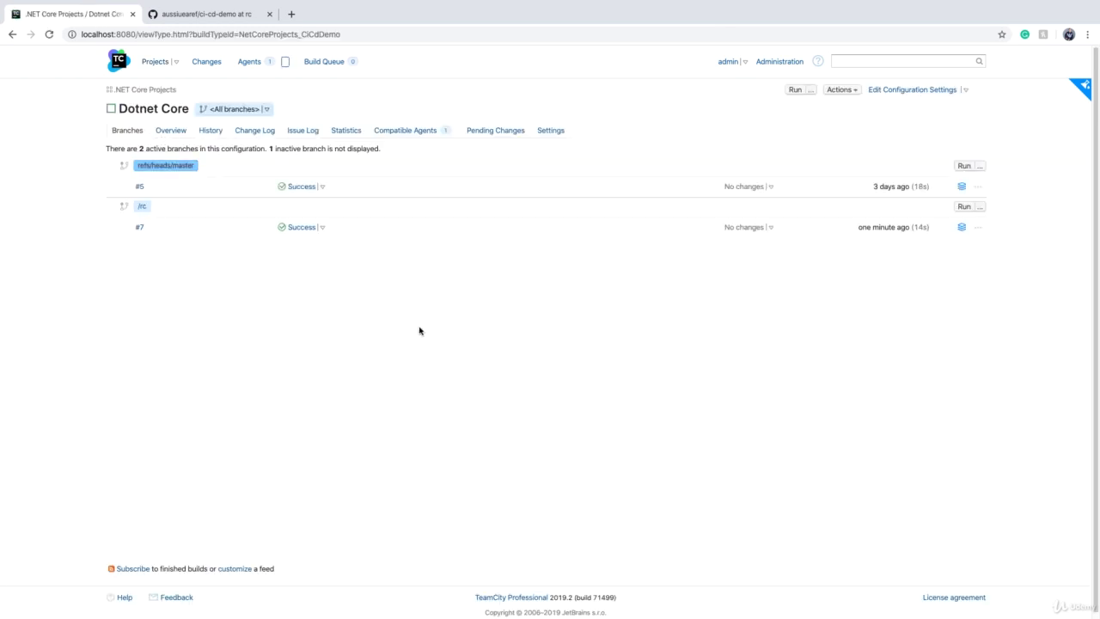
Examine the artifact paths in the Dotnet Core general settings and leave them without saving
click(916, 91)
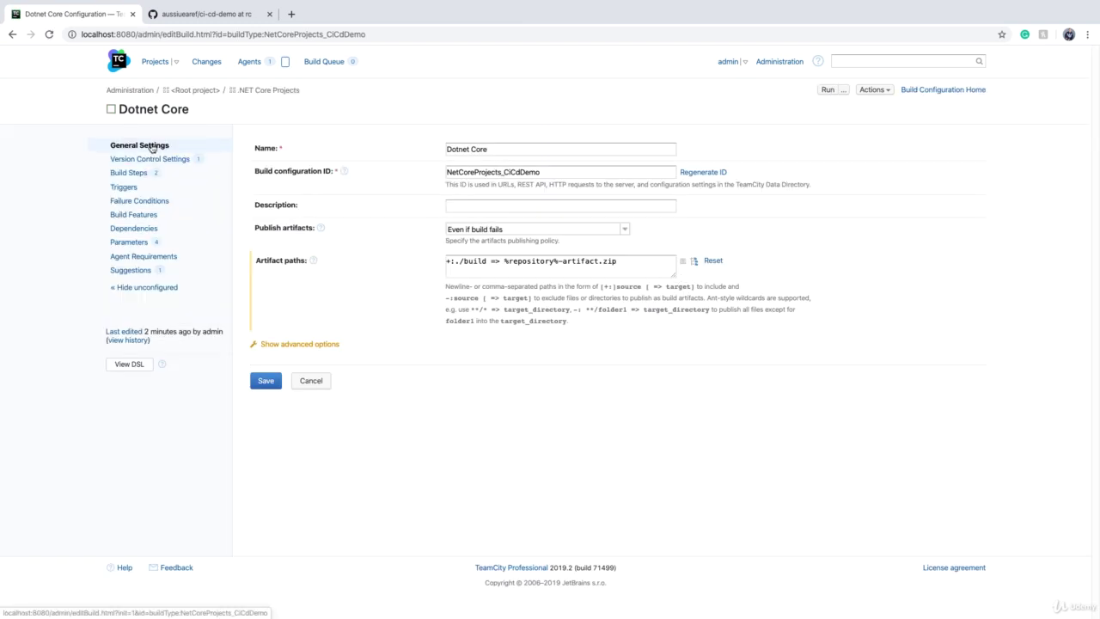
drag(671, 281, 895, 386)
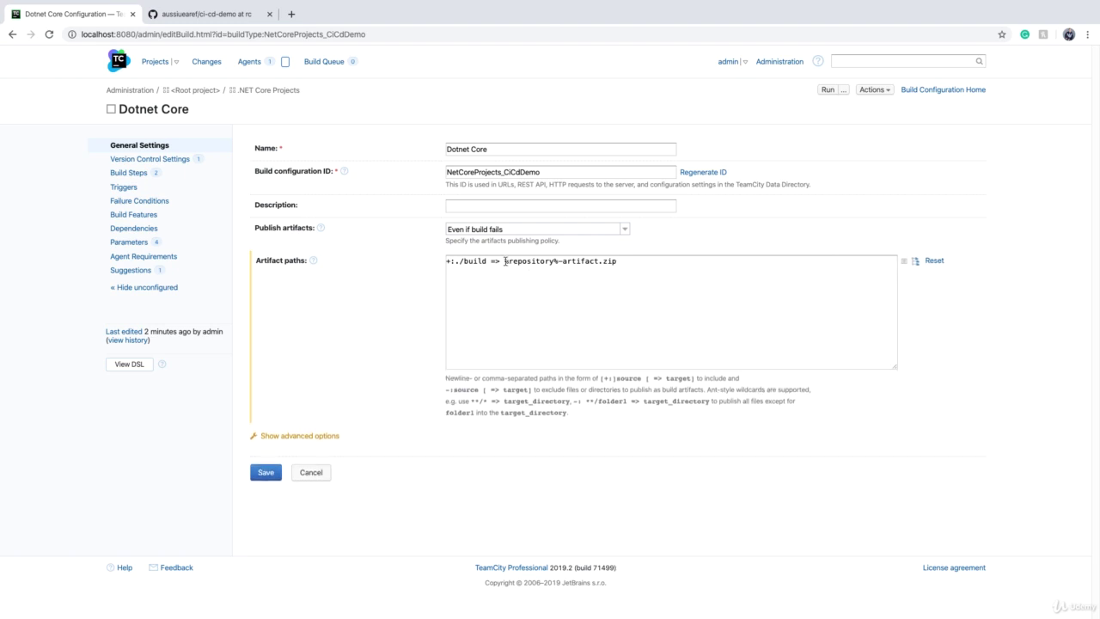
drag(504, 261, 549, 261)
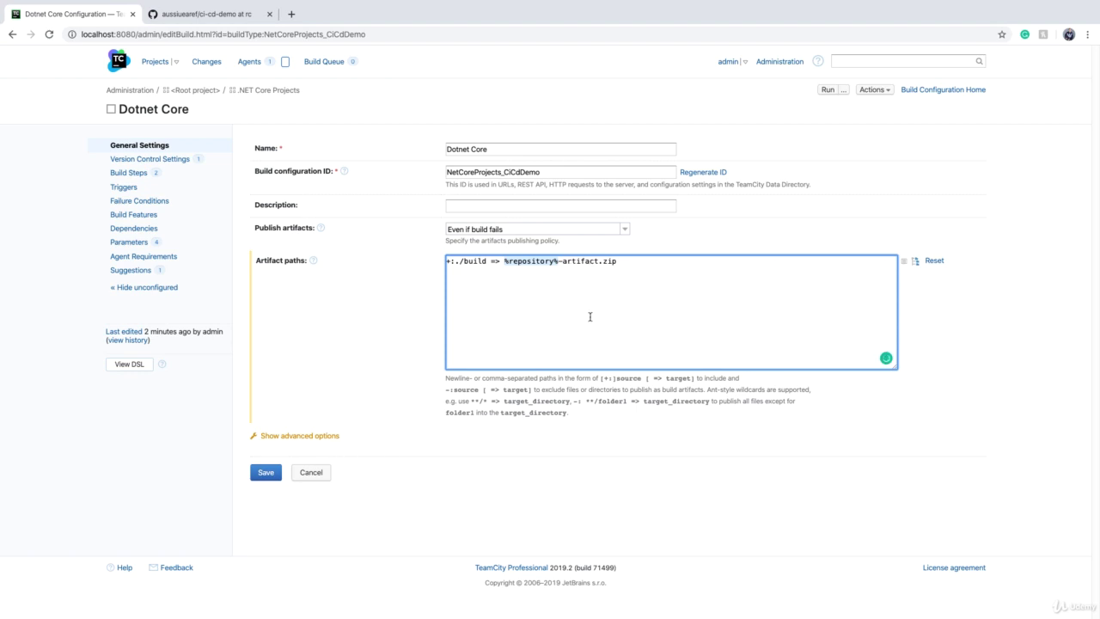
click(606, 291)
click(311, 472)
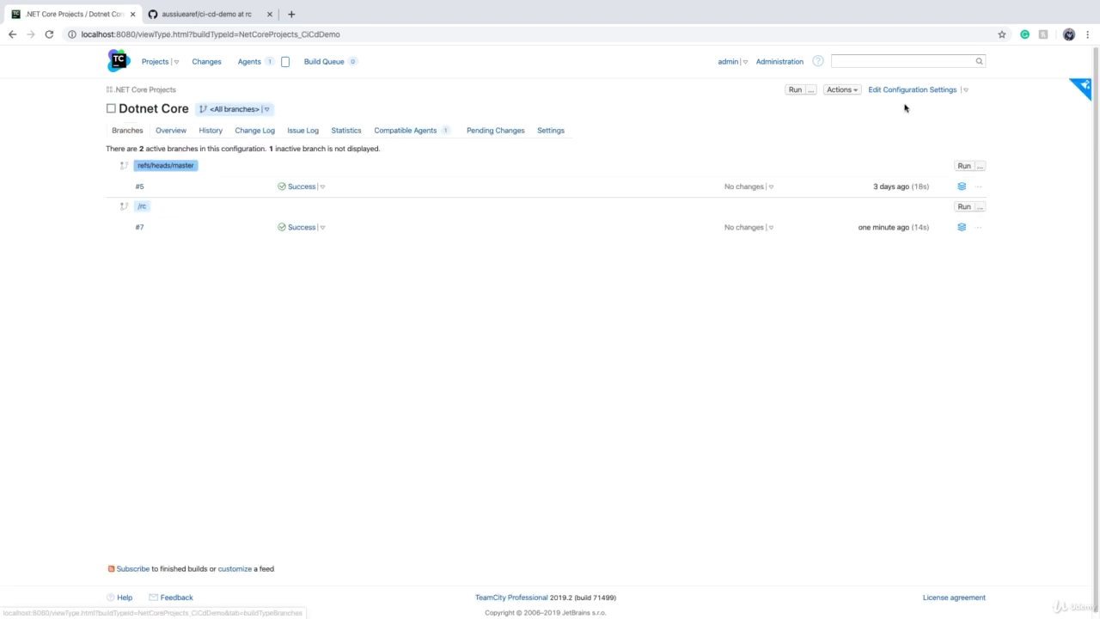
Set the Dotnet Core configuration's build number format to 10.01.%build.counter% in its general settings and save
click(909, 91)
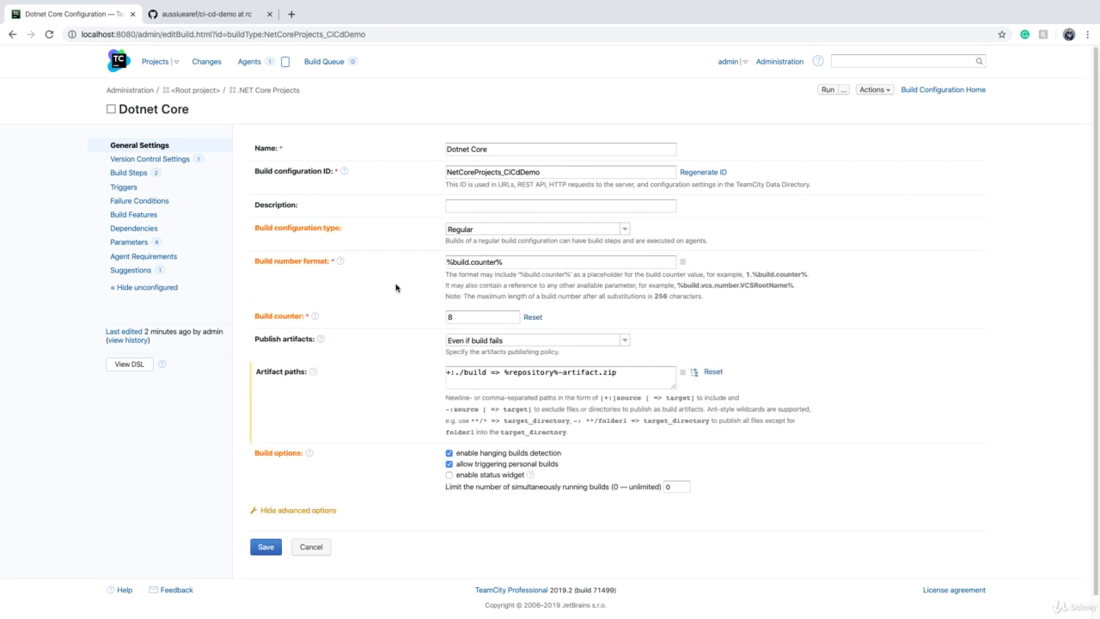
drag(514, 263, 435, 267)
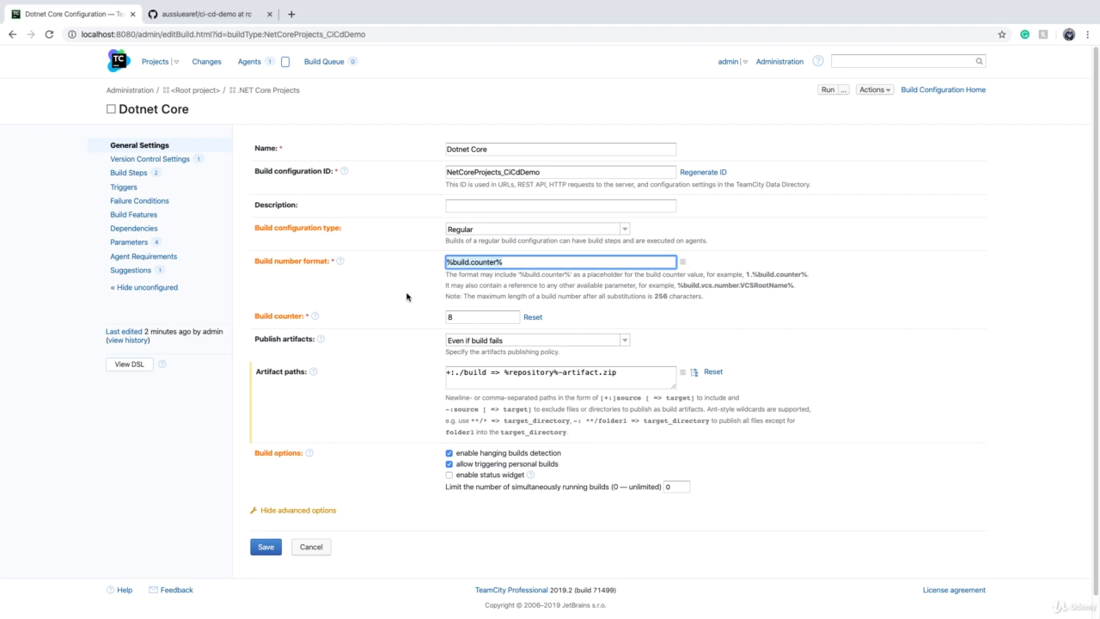
click(409, 297)
click(454, 318)
click(409, 314)
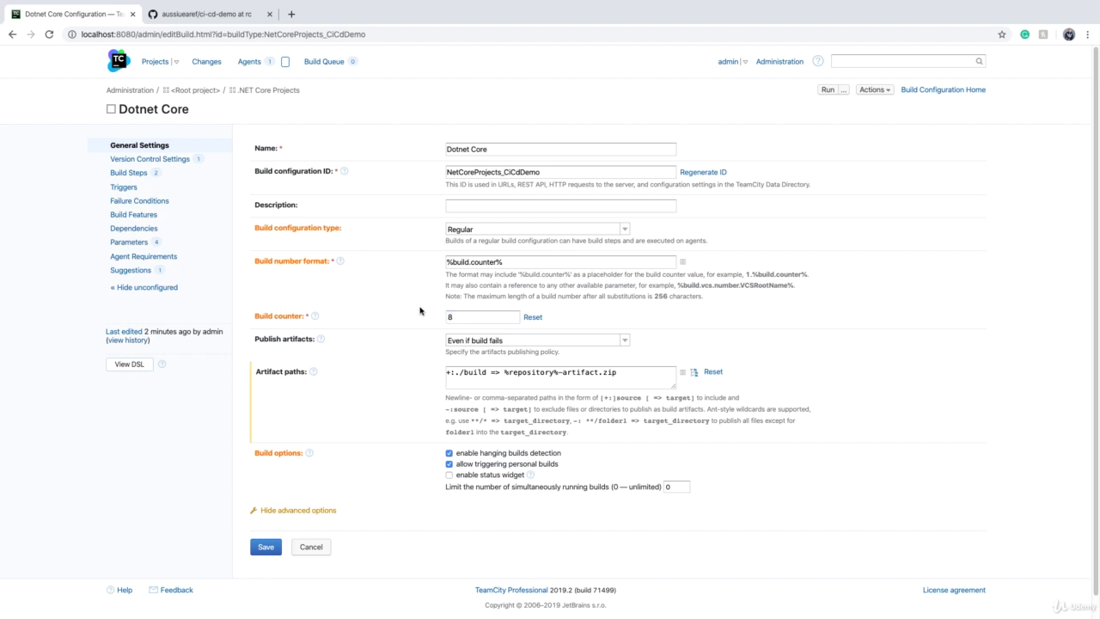
click(449, 263)
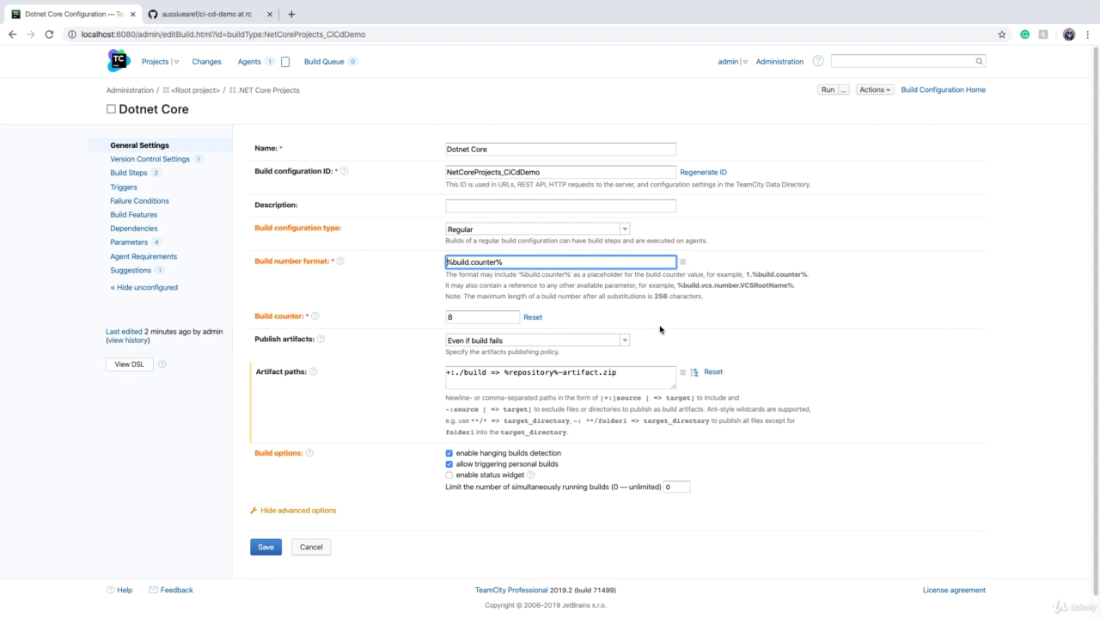
text(190)
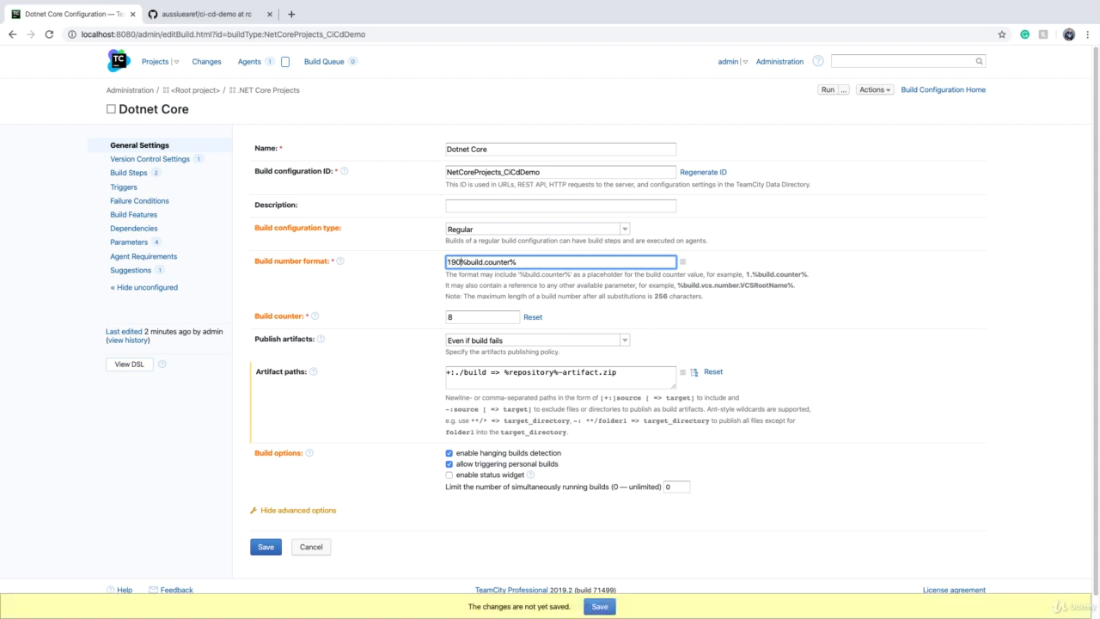
key(BackSpace)
key(BackSpace)
text(0.01.)
click(268, 547)
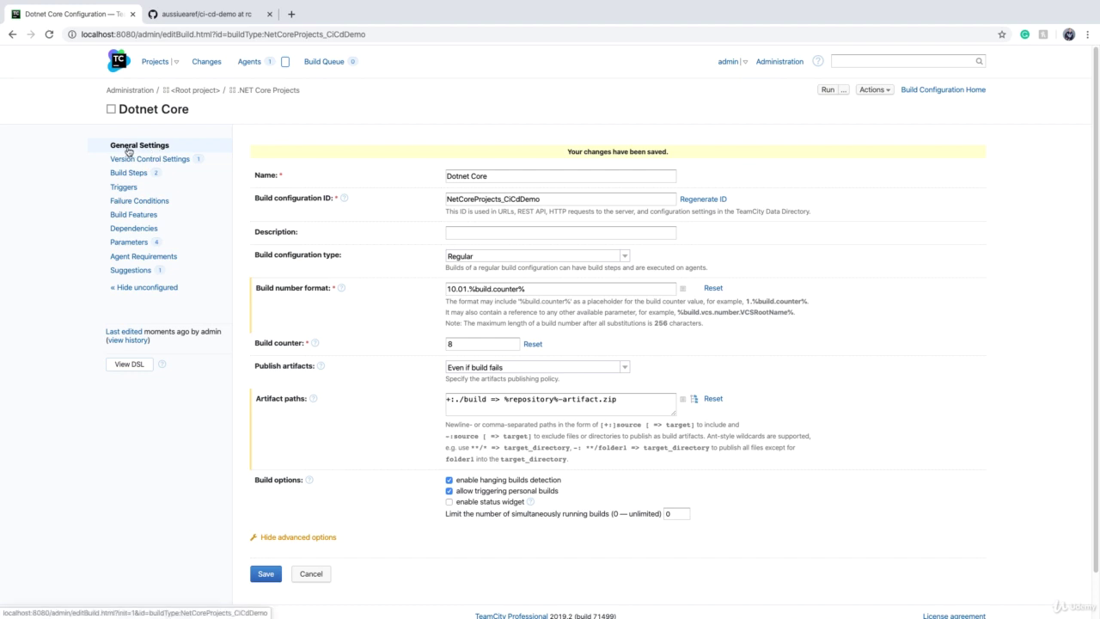
Replace the word artifact in the artifact path with the build number parameter, making it +:./build => %repository%-%build.number%.zip
drag(674, 414, 814, 481)
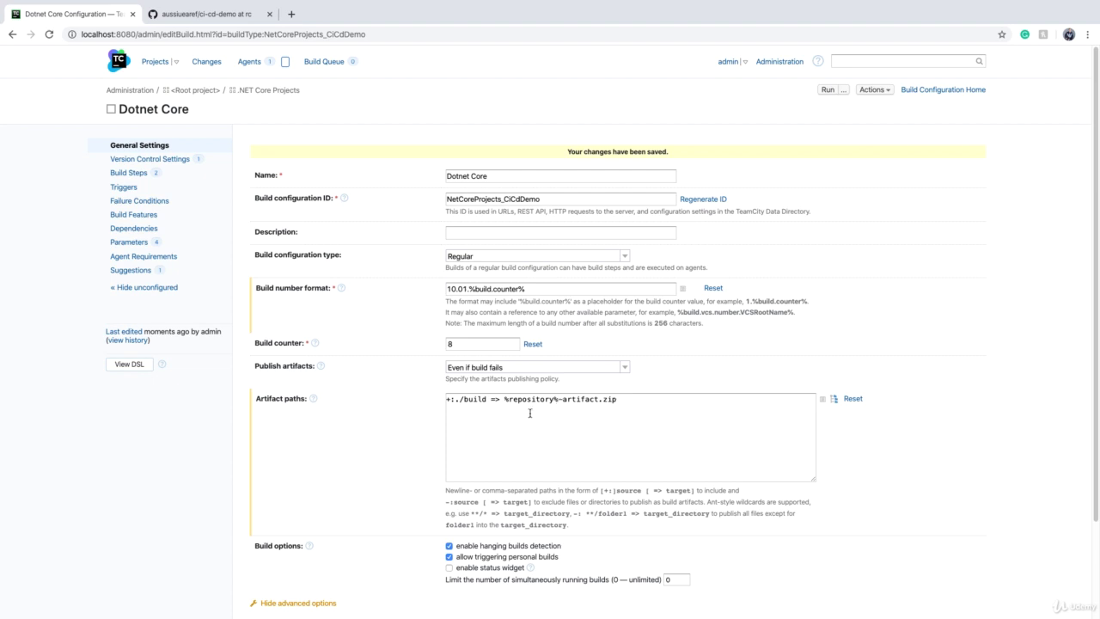
double_click(597, 399)
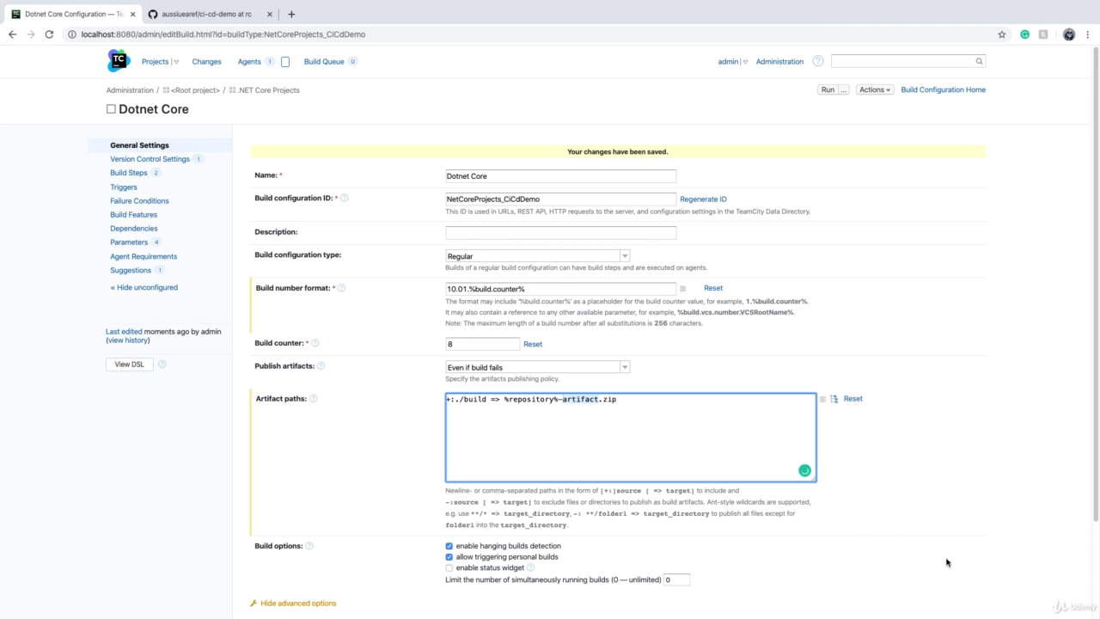
key(BackSpace)
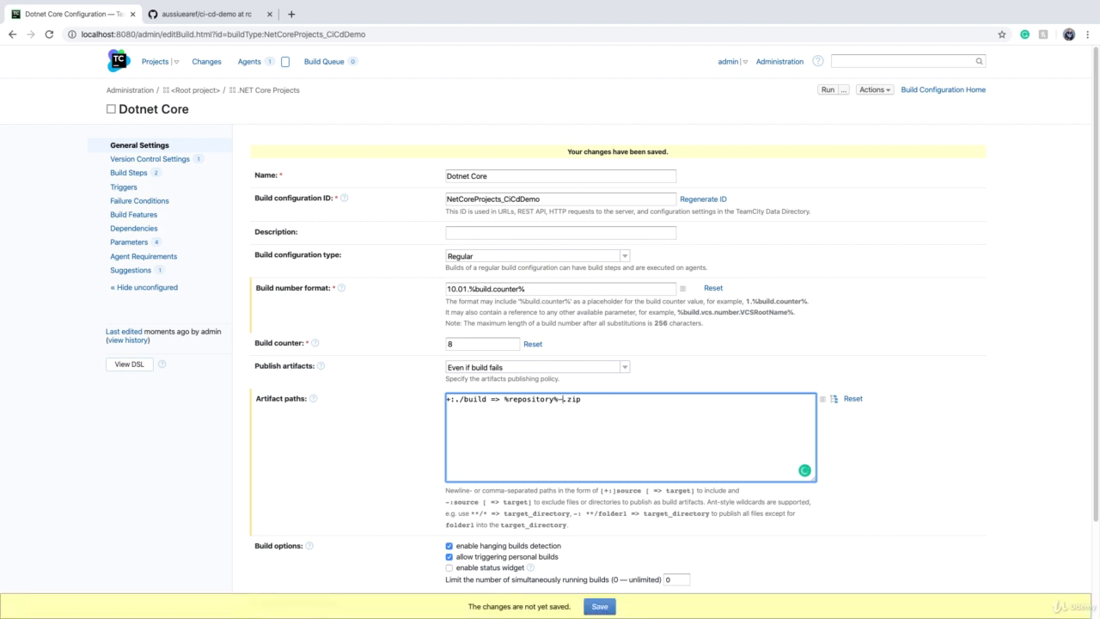
text(%)
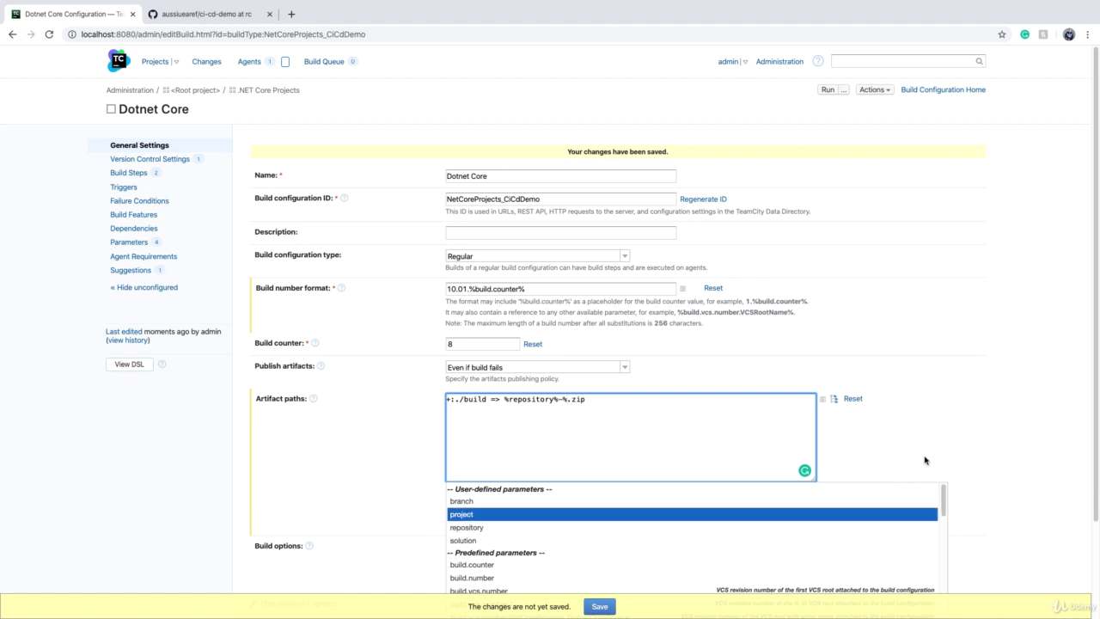
scroll(925, 456, down, 1)
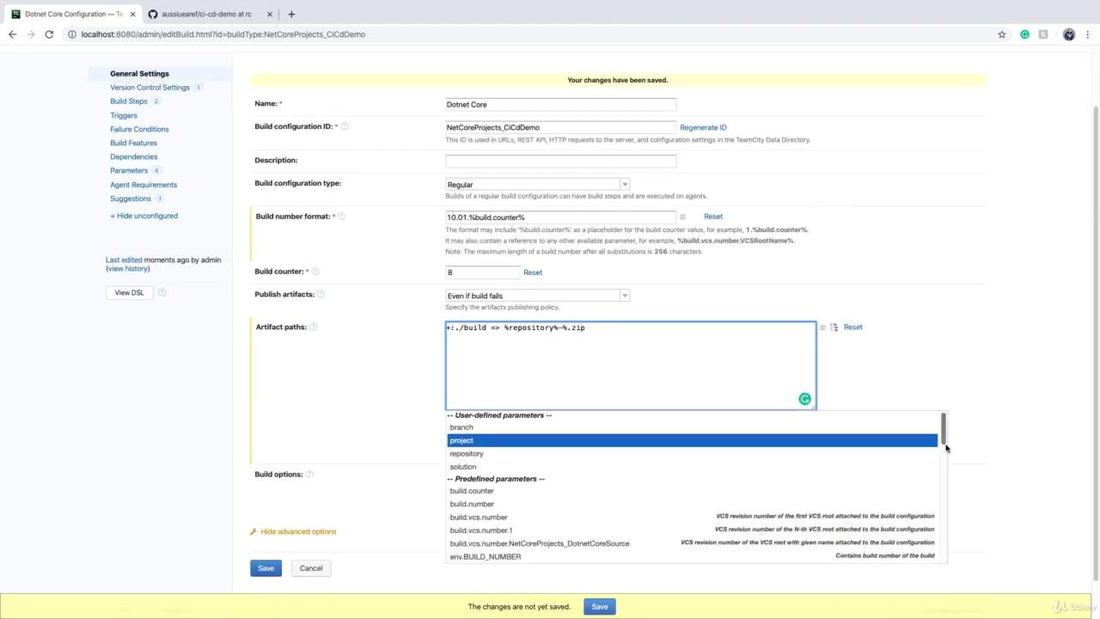
text(build.number%)
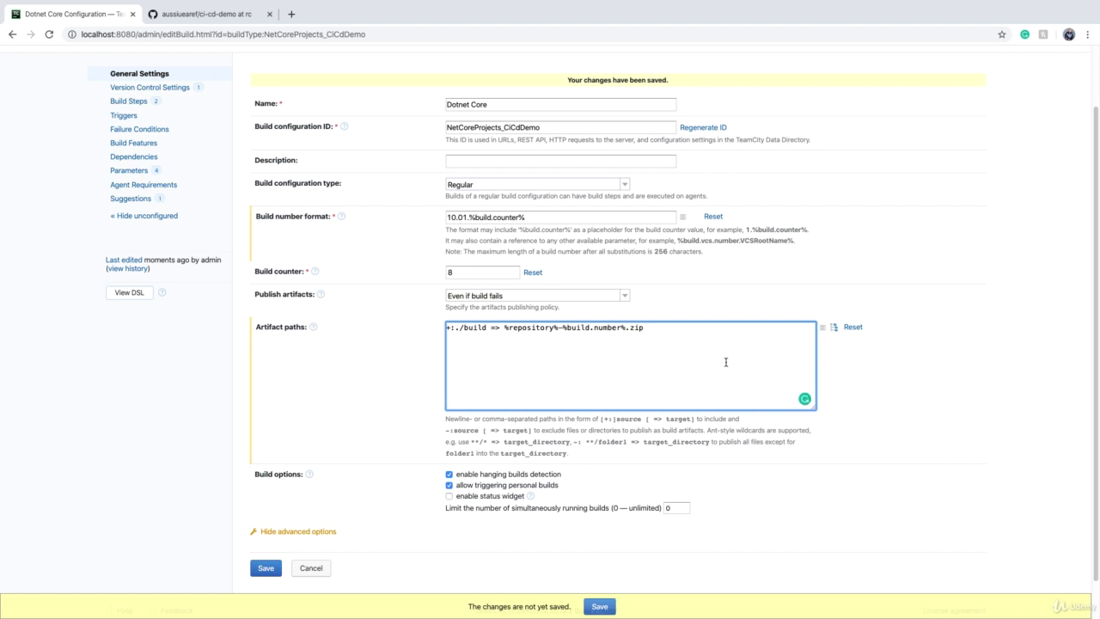
Append a hyphen and the %teamcity.build.branch% parameter after the build number in the artifact path, before .zip
text(-%branch)
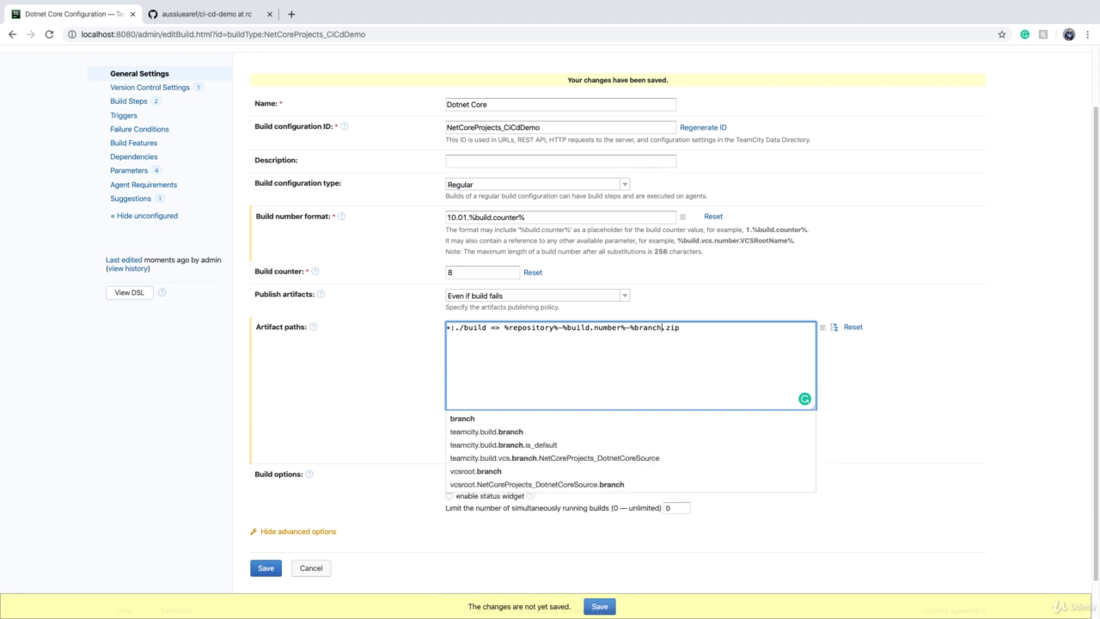
key(Down)
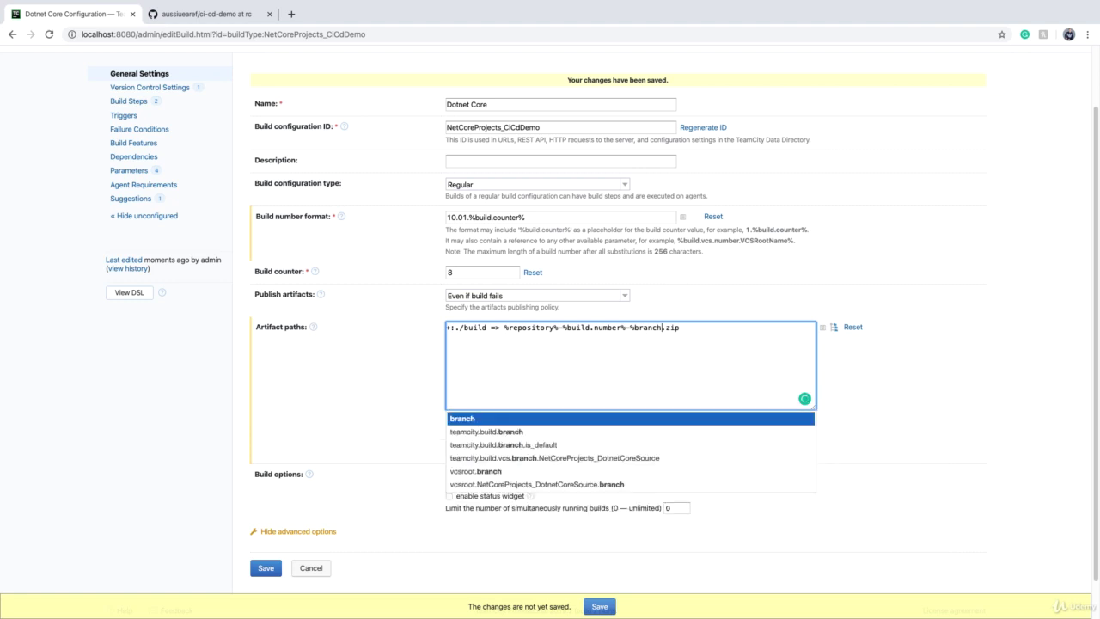
key(Down)
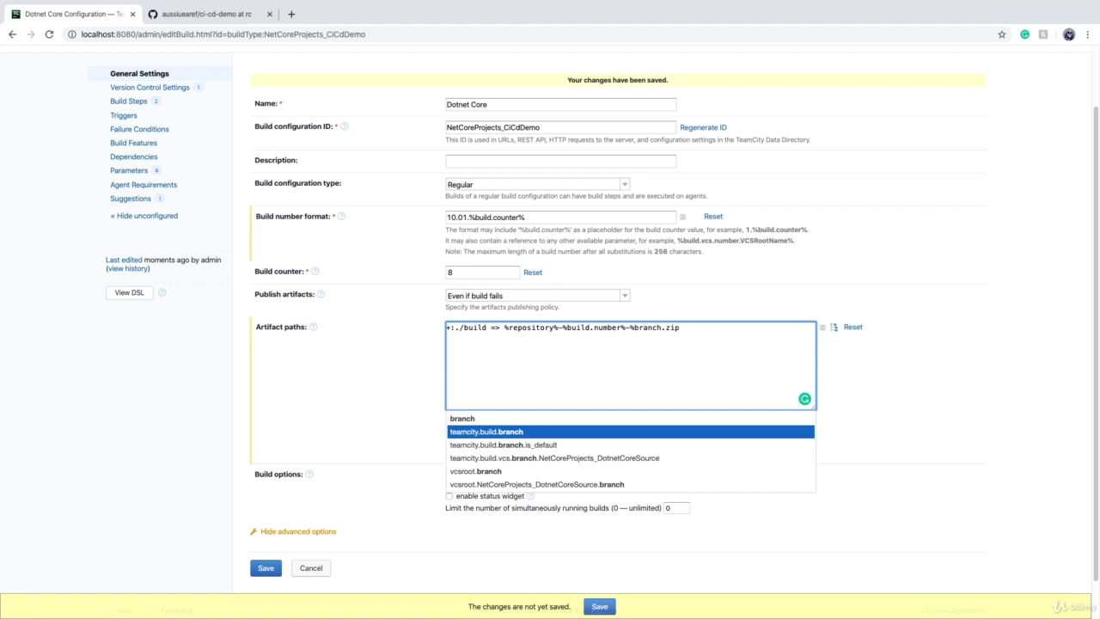
key(Return)
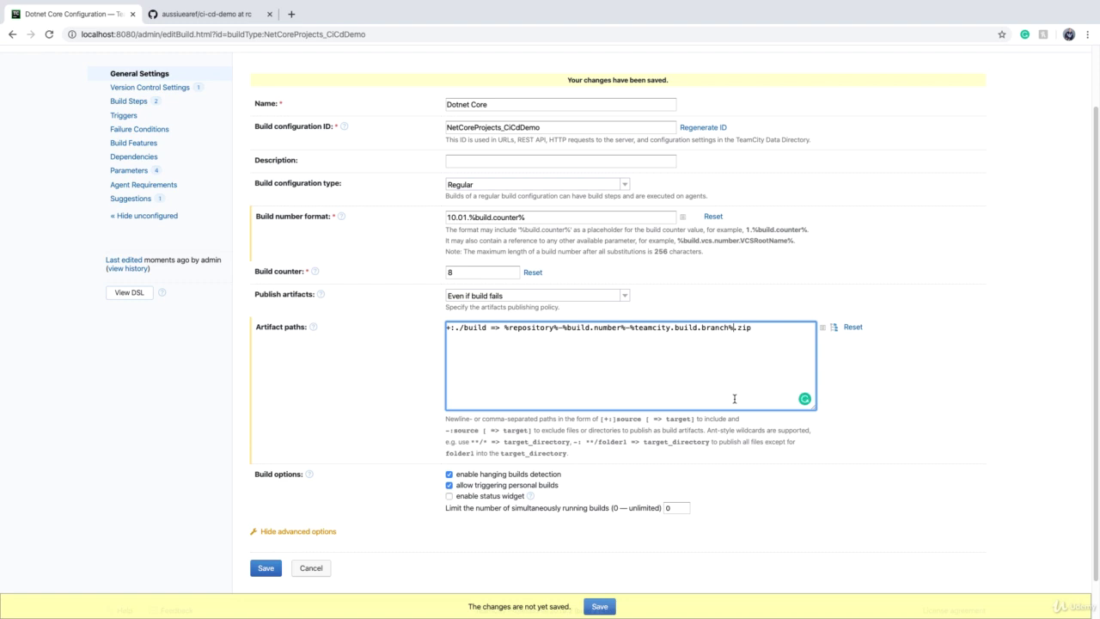
Replace the hyphen between %repository% and %build.number% in the artifact path with a dot and save the general settings
click(565, 327)
key(BackSpace)
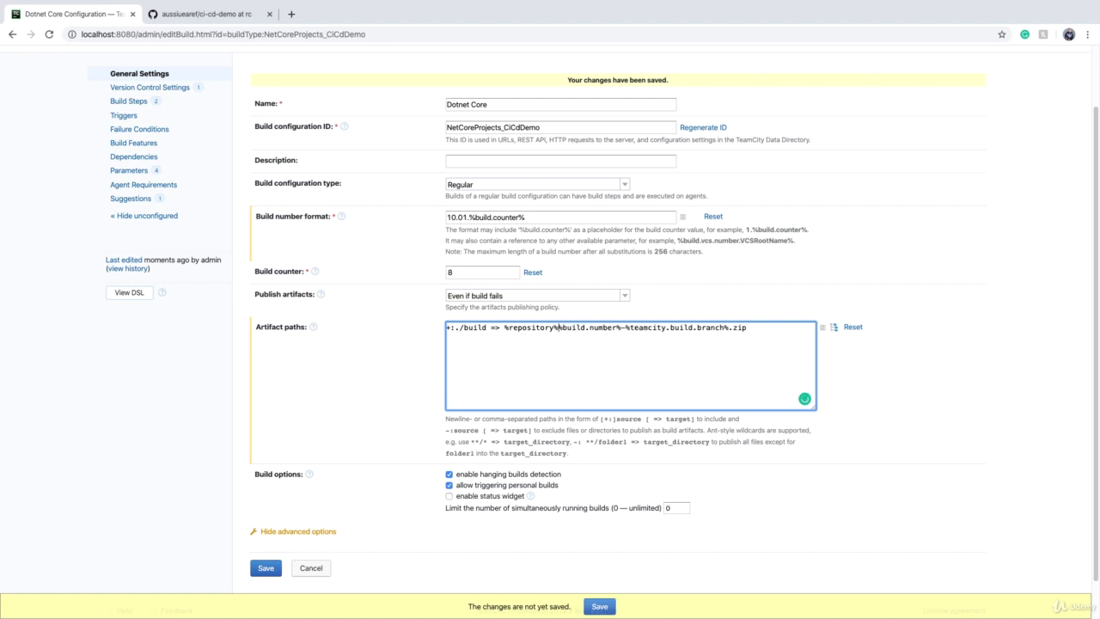
text(.)
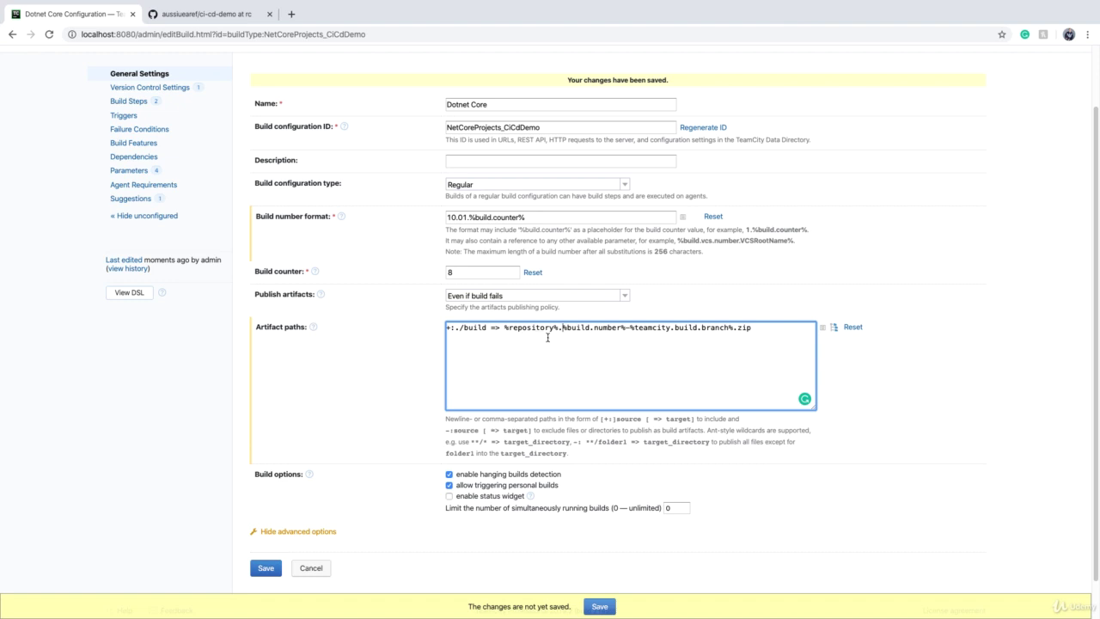
drag(562, 327, 734, 343)
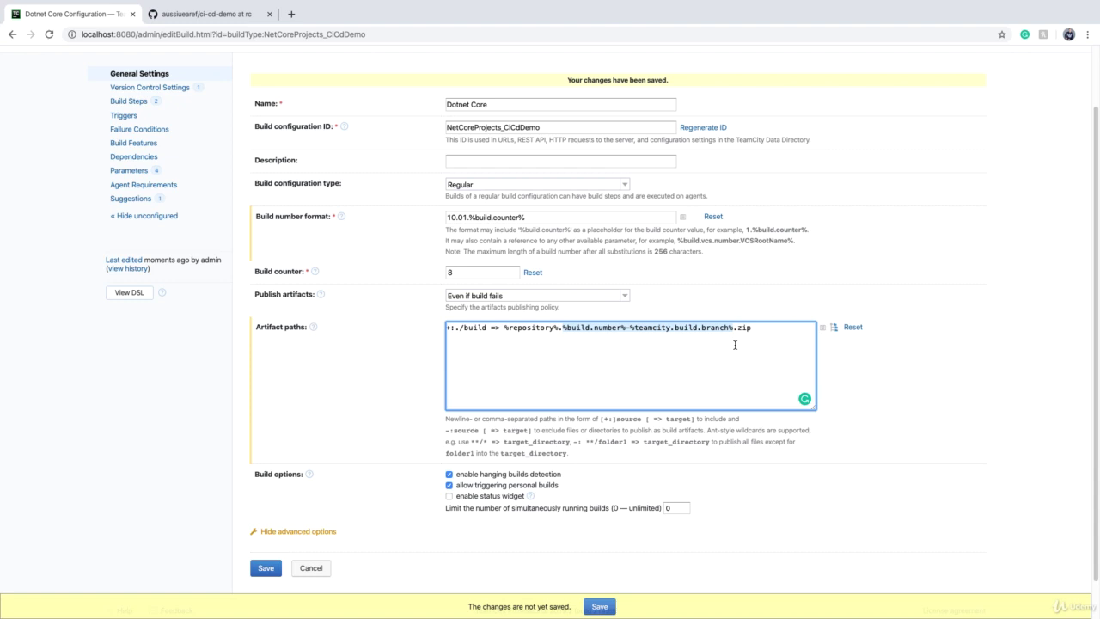
click(666, 339)
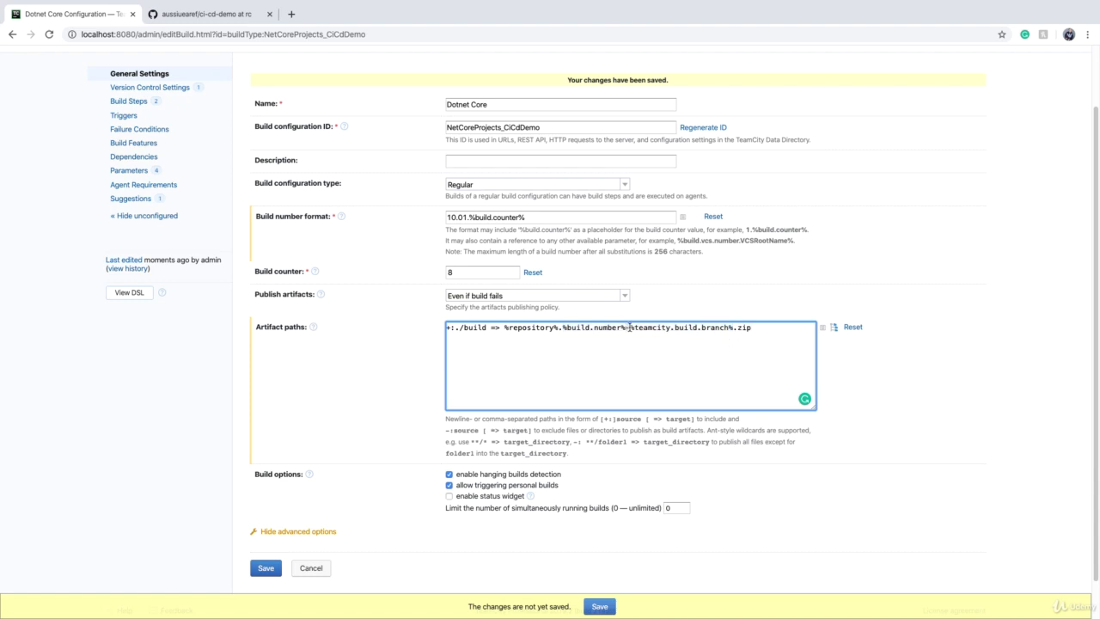
drag(732, 328, 635, 327)
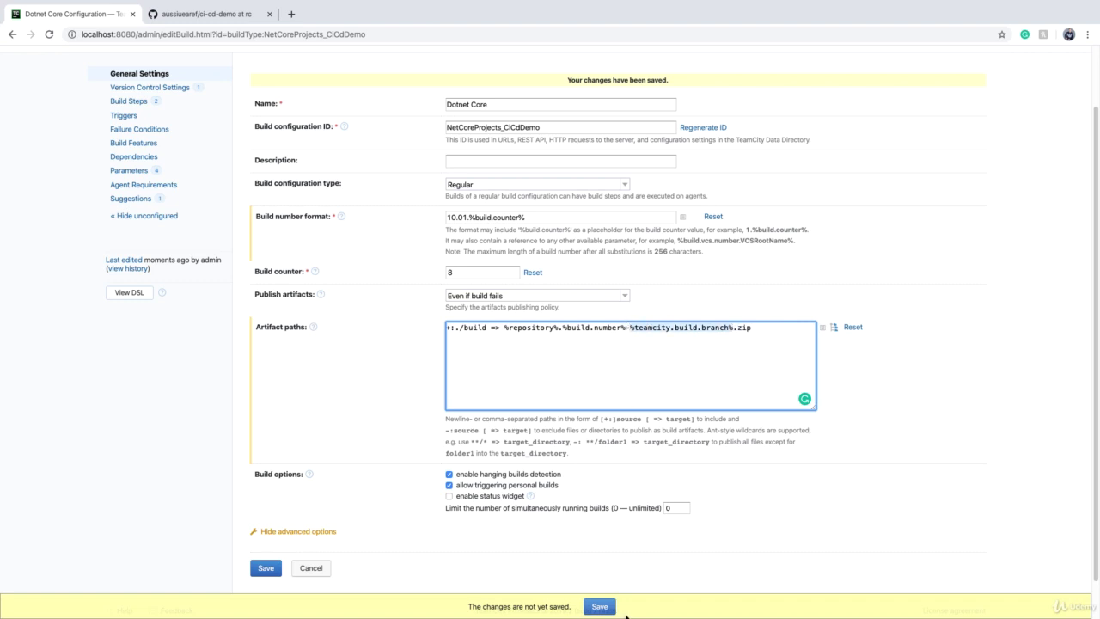
click(612, 608)
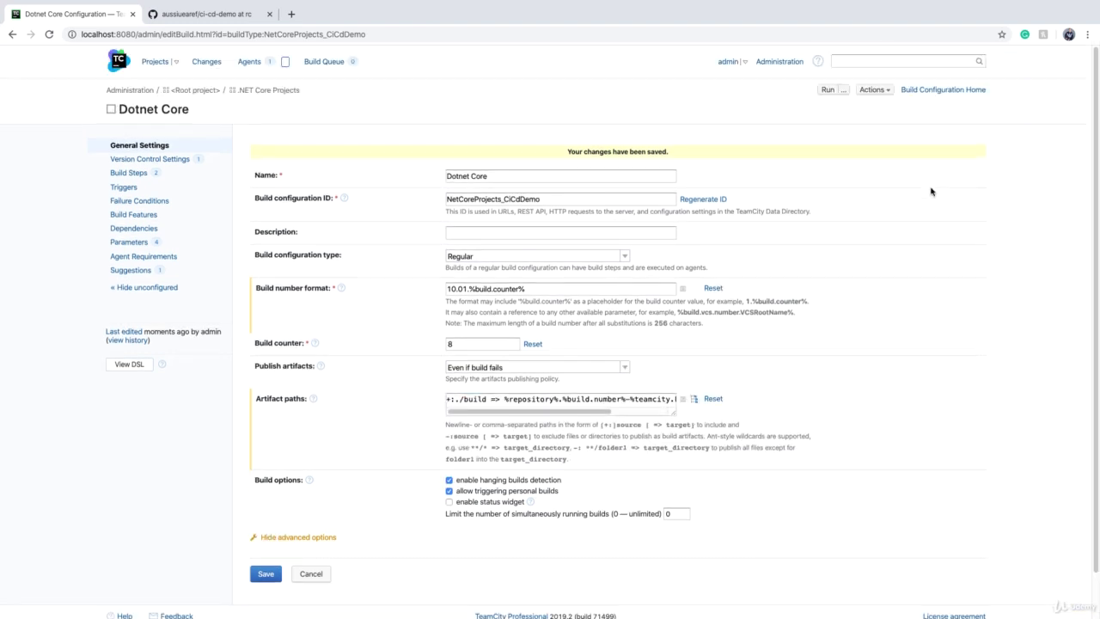
Run a custom Dotnet Core build on the master branch and look at the artifacts of the finished build
click(955, 90)
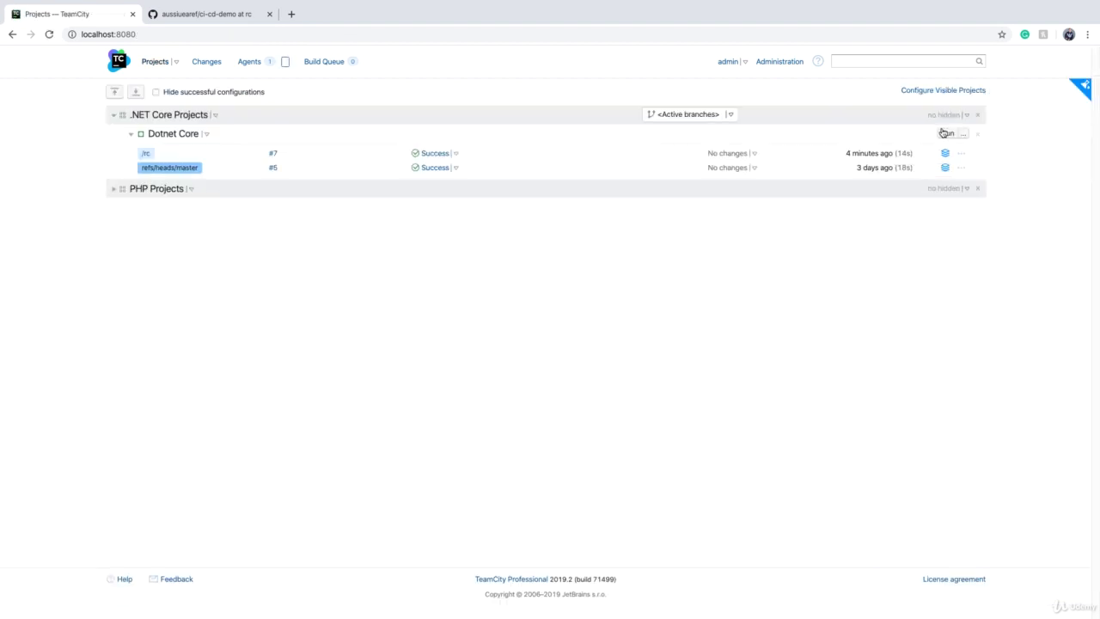
click(966, 136)
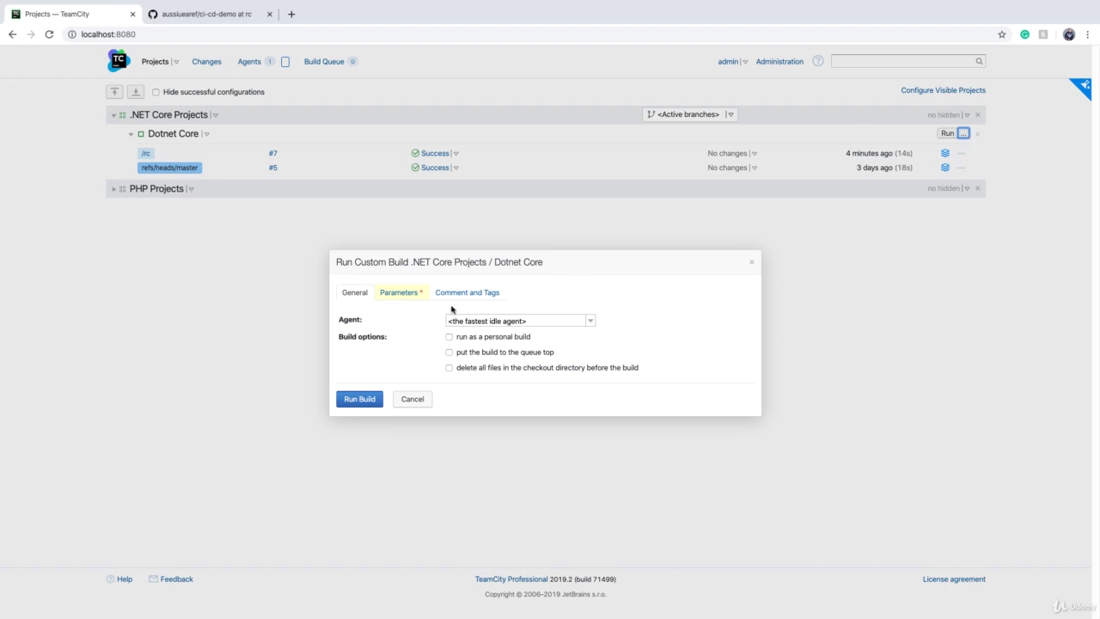
click(415, 294)
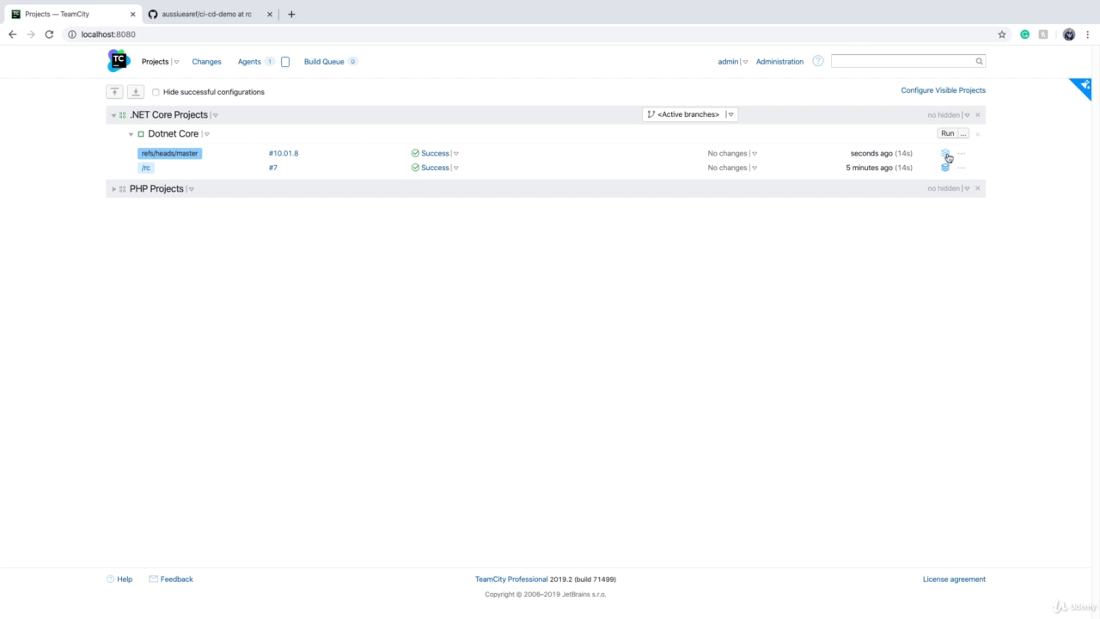
mouse_move(949, 157)
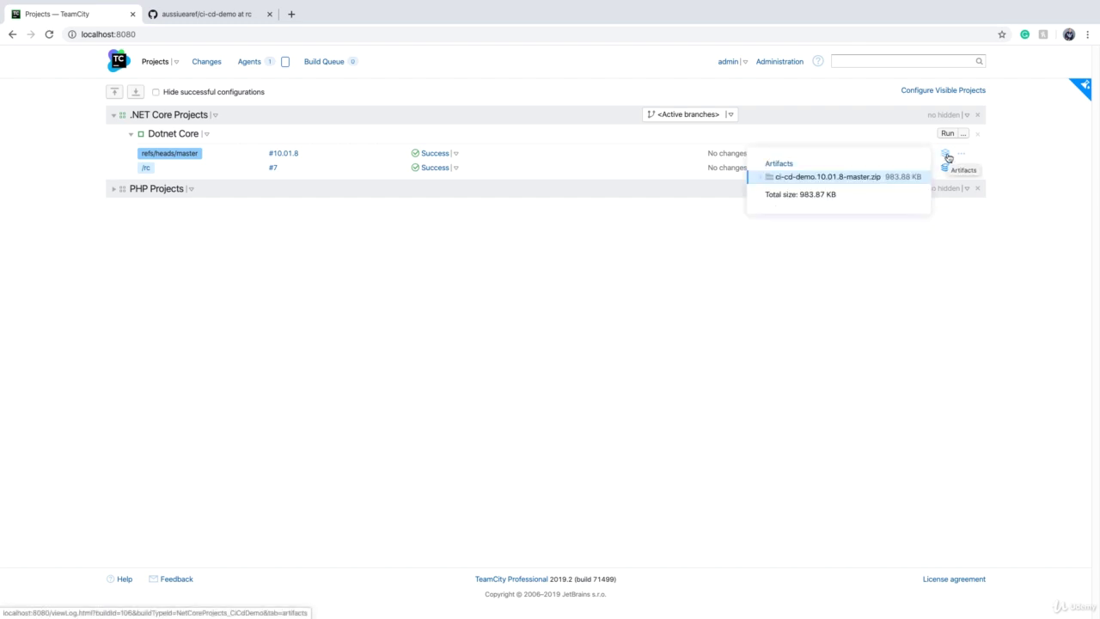